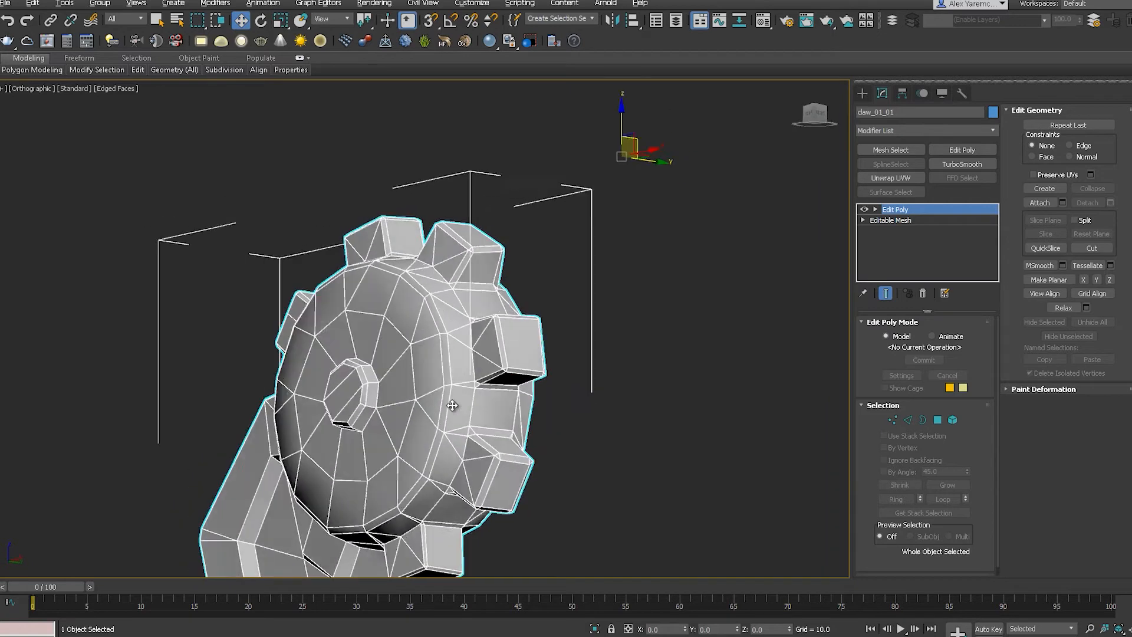
Examine the low-poly mesh of the claw's gear head, including its teeth, rim and the junction with the blade.
scroll(412, 397, "up", 6)
middle_click_drag(401, 453, 372, 392, "alt")
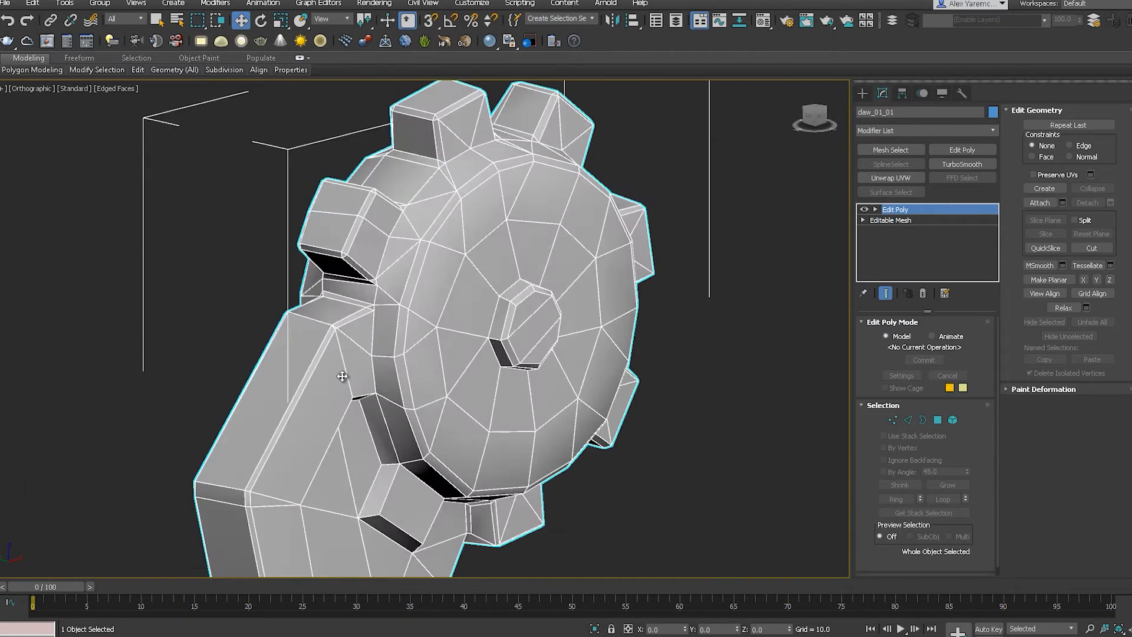
middle_click_drag(321, 457, 450, 207, "alt")
scroll(450, 208, "up", 3)
middle_click_drag(578, 239, 344, 315, "alt")
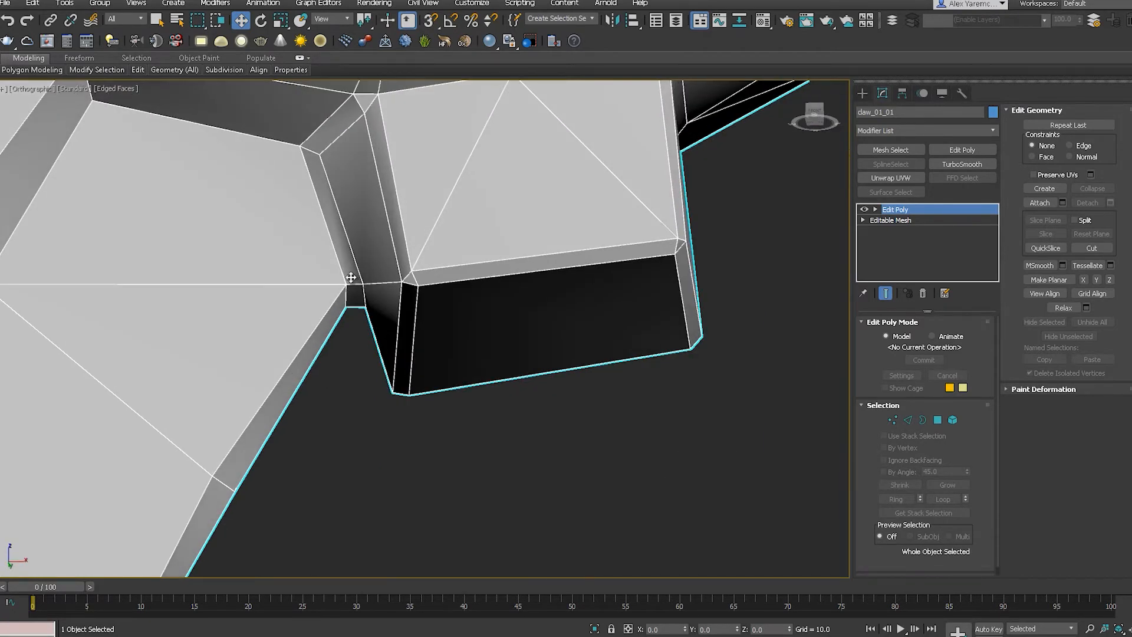
middle_click_drag(366, 278, 379, 191, "alt")
scroll(363, 272, "down", 4)
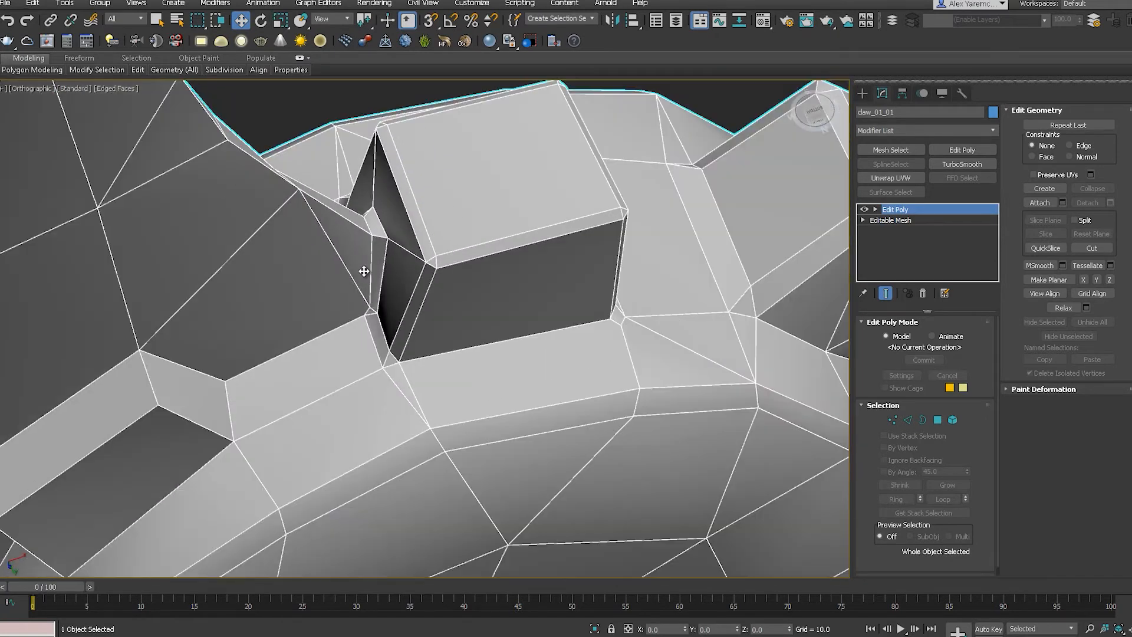
middle_click_drag(352, 251, 396, 452, "alt")
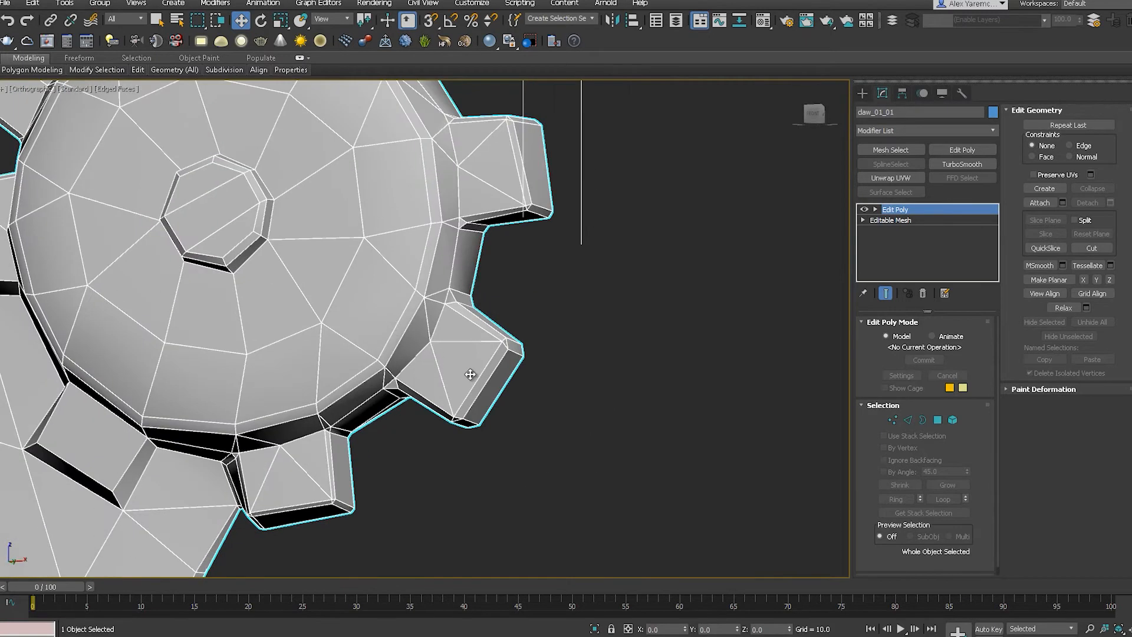
middle_click_drag(362, 260, 429, 199)
scroll(426, 248, "down", 5)
middle_click_drag(416, 243, 812, 224, "alt")
Check the claw's triangle count with the Polygon Counter.
left_click(961, 94)
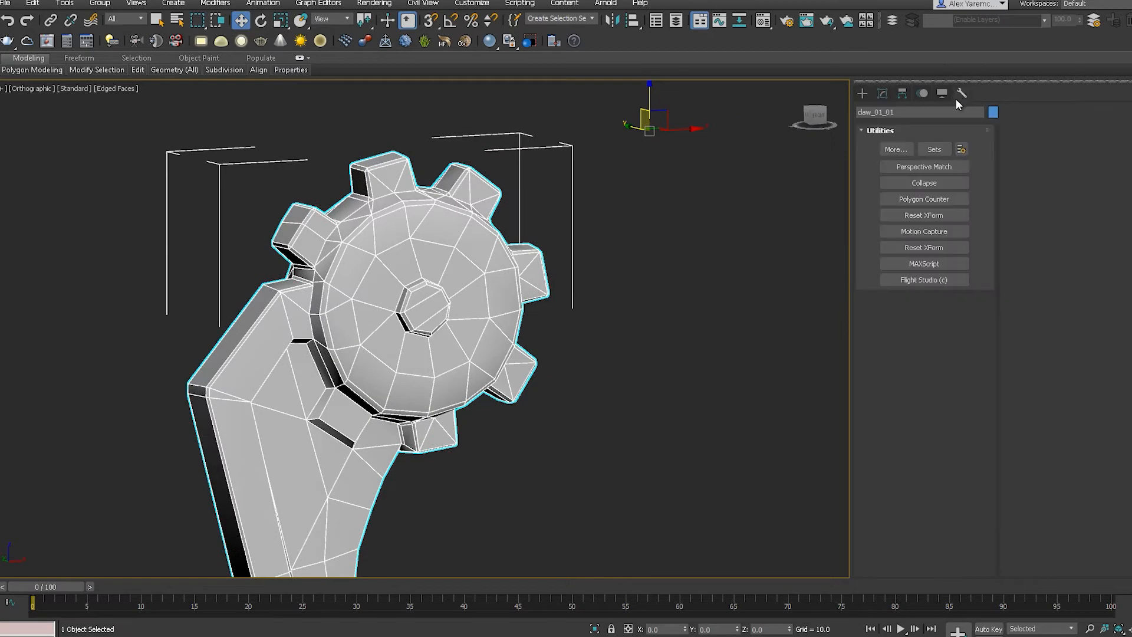
left_click(929, 199)
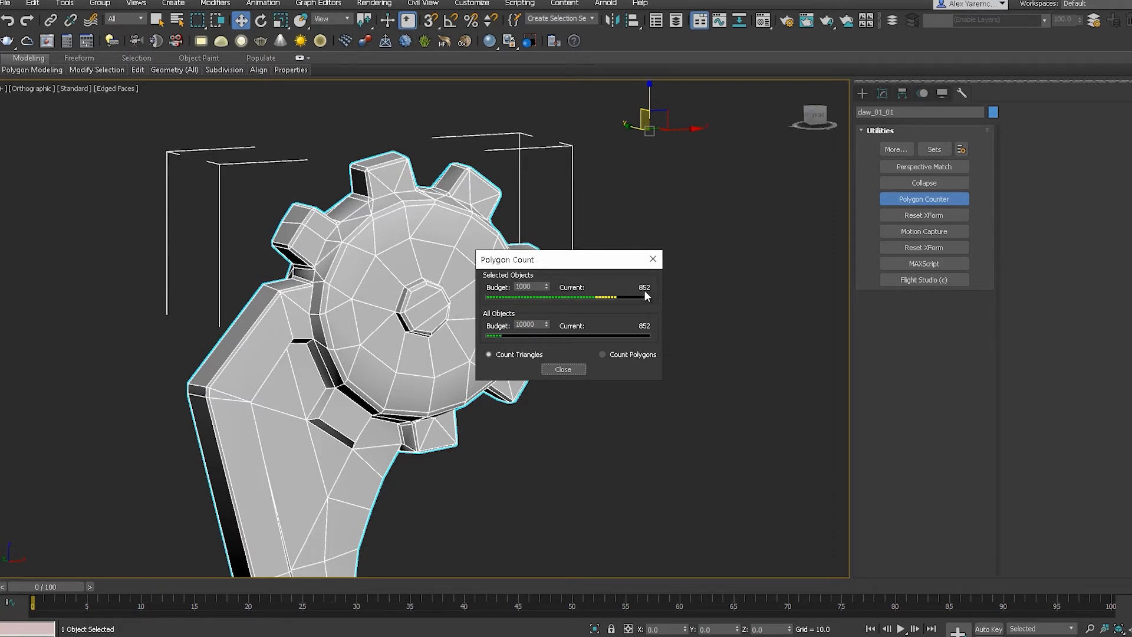
left_click(652, 259)
Examine the edge flow of the gear head's disc, central hub and teeth from several angles.
middle_click_drag(505, 286, 481, 285, "alt")
scroll(328, 291, "up", 3)
scroll(303, 291, "up", 2)
mouse_move(331, 296)
middle_mouse_down("alt")
mouse_move(348, 306)
mouse_move(327, 300)
middle_mouse_up("alt")
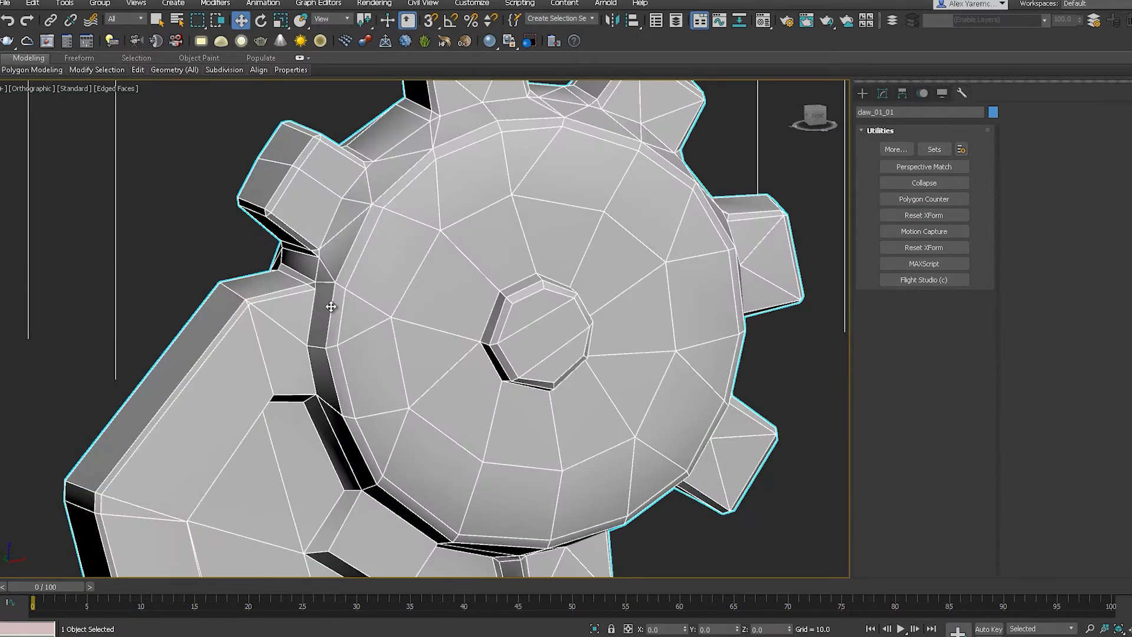
right_click(417, 301)
scroll(283, 293, "down", 5)
middle_click_drag(205, 300, 289, 292, "alt")
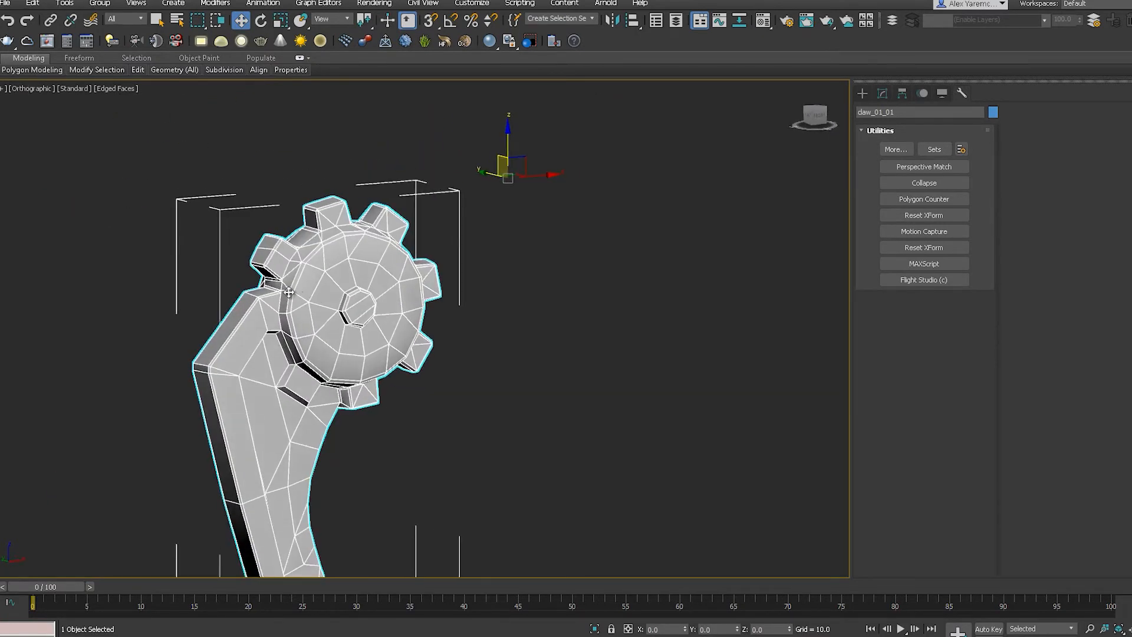
middle_click_drag(411, 293, 528, 289, "alt")
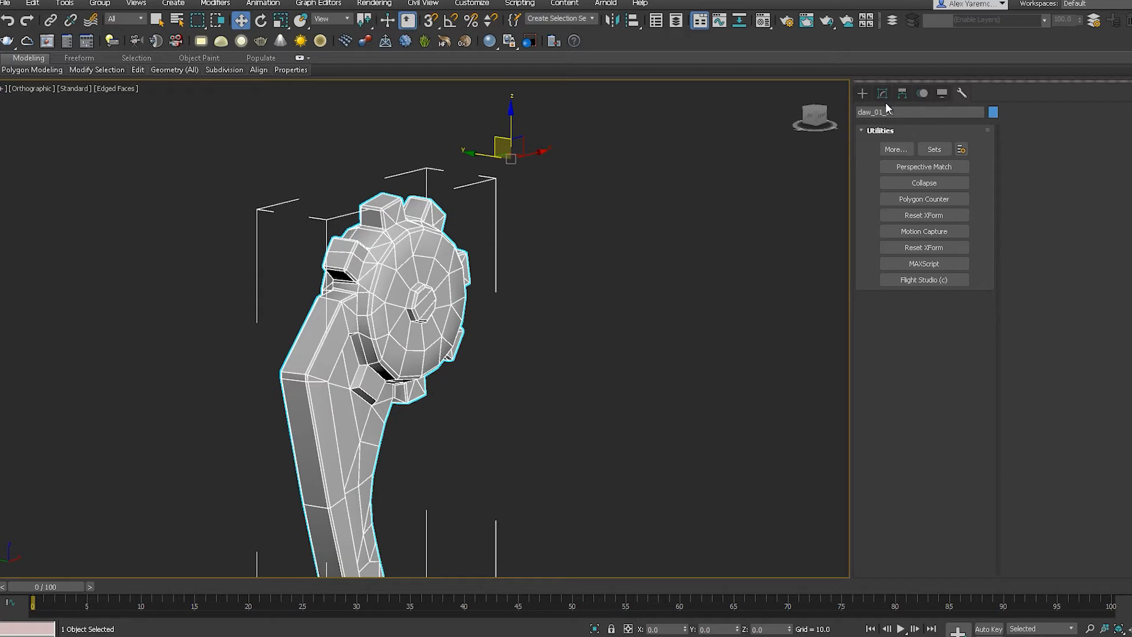
middle_click_drag(759, 159, 369, 291, "alt")
scroll(339, 275, "up", 5)
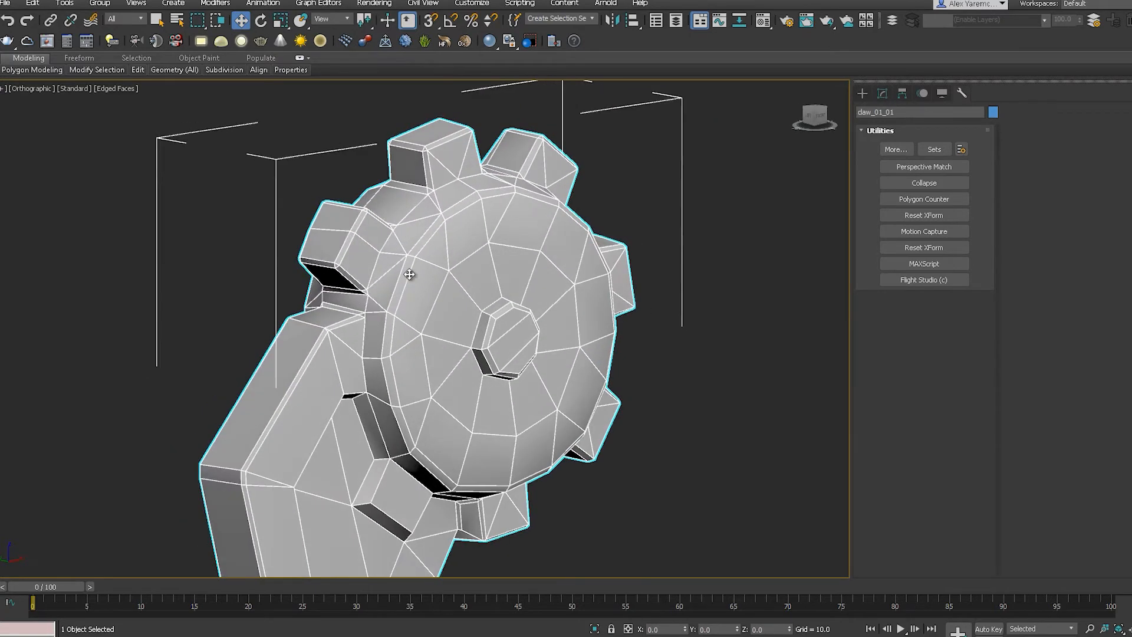
middle_click_drag(428, 380, 363, 337, "alt")
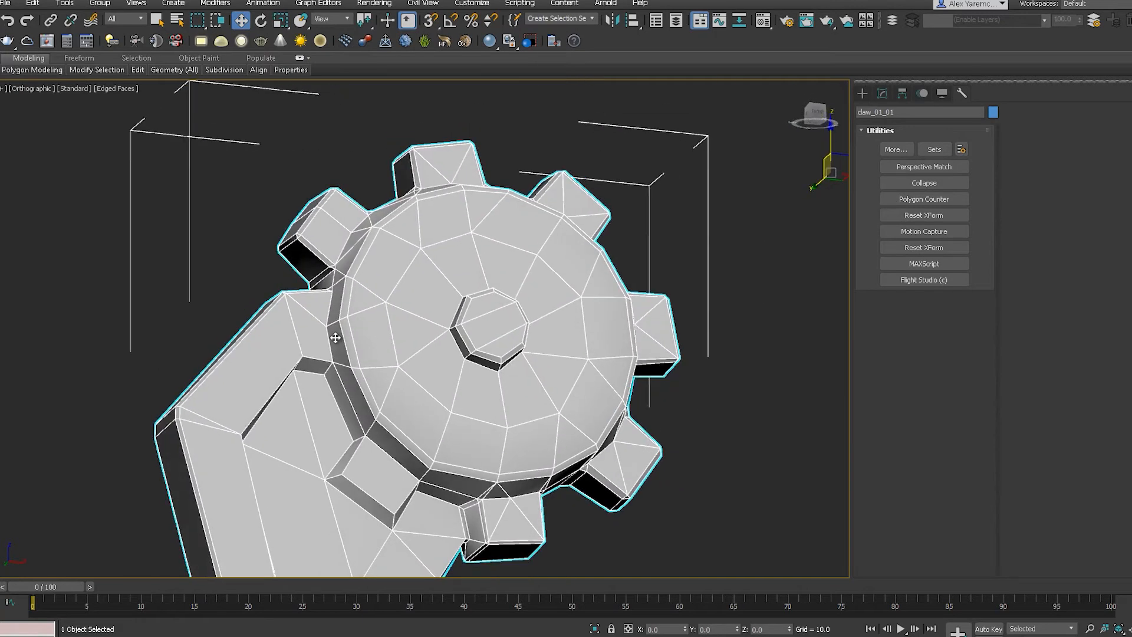
mouse_move(304, 299)
middle_mouse_down("alt")
mouse_move(360, 354)
mouse_move(296, 297)
middle_mouse_up("alt")
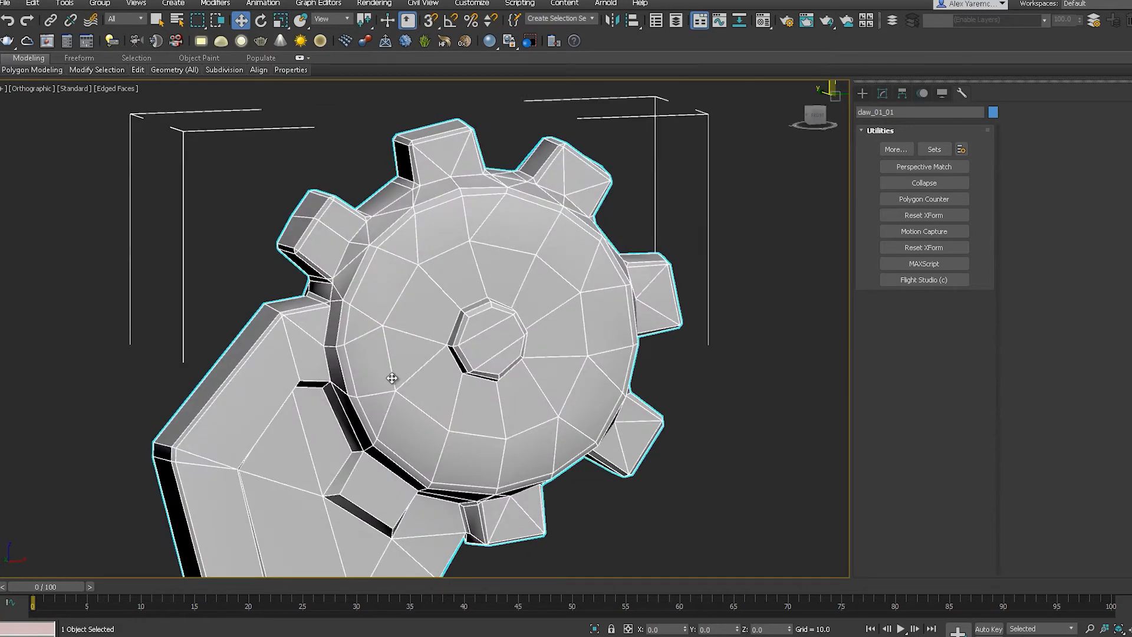
Examine the mesh along the claw's blade down to its pointed tip.
middle_click_drag(389, 370, 345, 190)
scroll(416, 354, "down", 1)
middle_click_drag(416, 355, 377, 271, "alt")
scroll(411, 323, "up", 5)
scroll(416, 311, "down", 5)
scroll(408, 214, "up", 3)
middle_click_drag(408, 214, 379, 239, "alt")
middle_click_drag(379, 206, 433, 376)
scroll(434, 261, "down", 4)
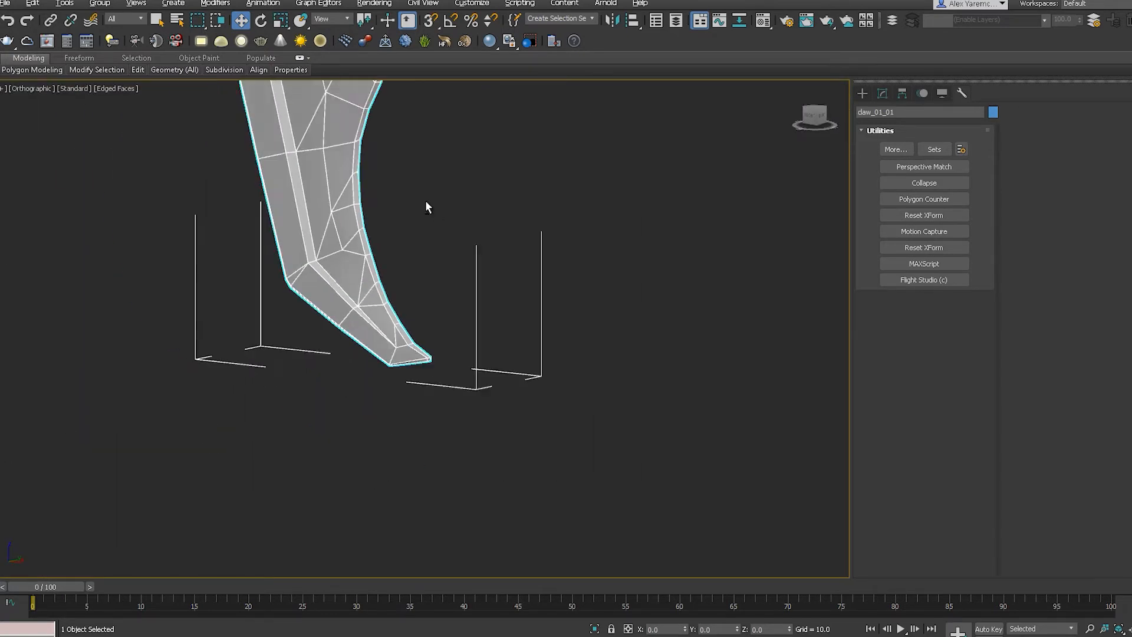
middle_click_drag(434, 211, 508, 215, "alt")
middle_click_drag(509, 215, 511, 484)
Add a TurboSmooth modifier to the claw and inspect its shaded surface with edged faces hidden.
left_click(883, 93)
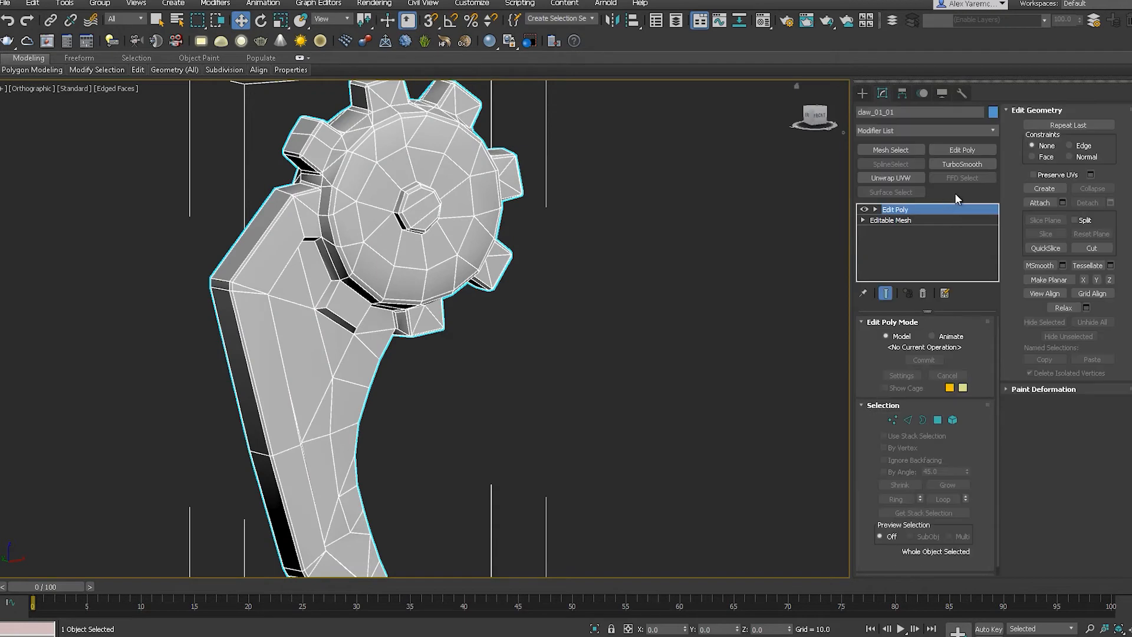
left_click(968, 165)
mouse_move(549, 286)
middle_mouse_down("alt")
mouse_move(482, 301)
mouse_move(331, 292)
mouse_move(466, 283)
mouse_move(415, 274)
mouse_move(442, 277)
mouse_move(411, 324)
mouse_move(193, 324)
mouse_move(336, 260)
mouse_move(347, 285)
mouse_move(394, 288)
middle_mouse_up("alt")
key("F3")
key("F3")
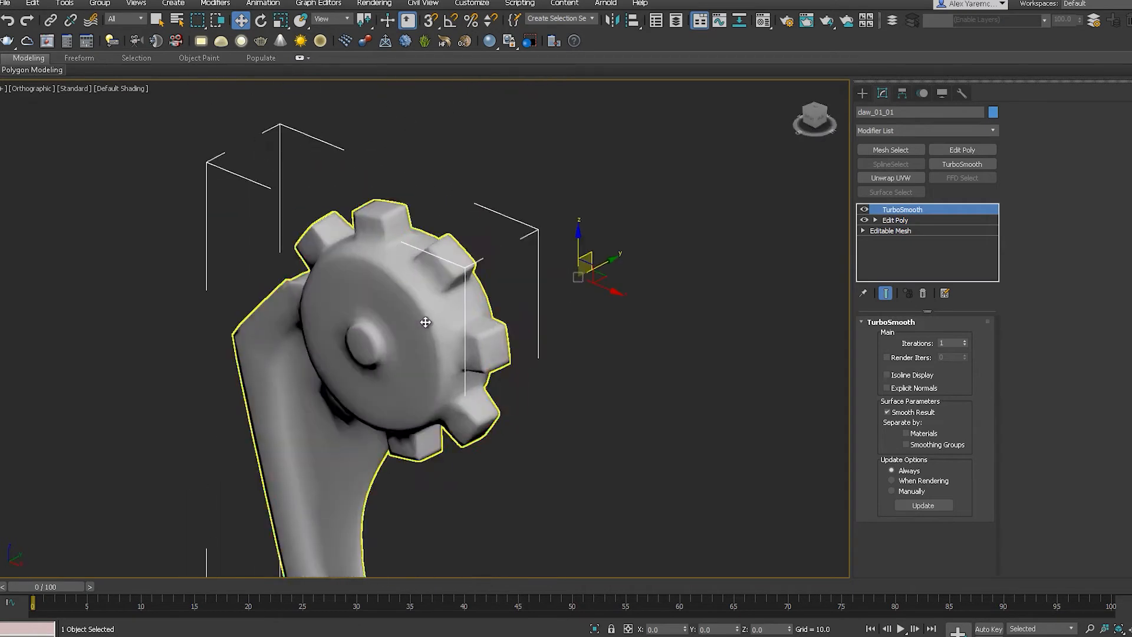
scroll(393, 287, "up", 3)
middle_click_drag(318, 290, 485, 283, "alt")
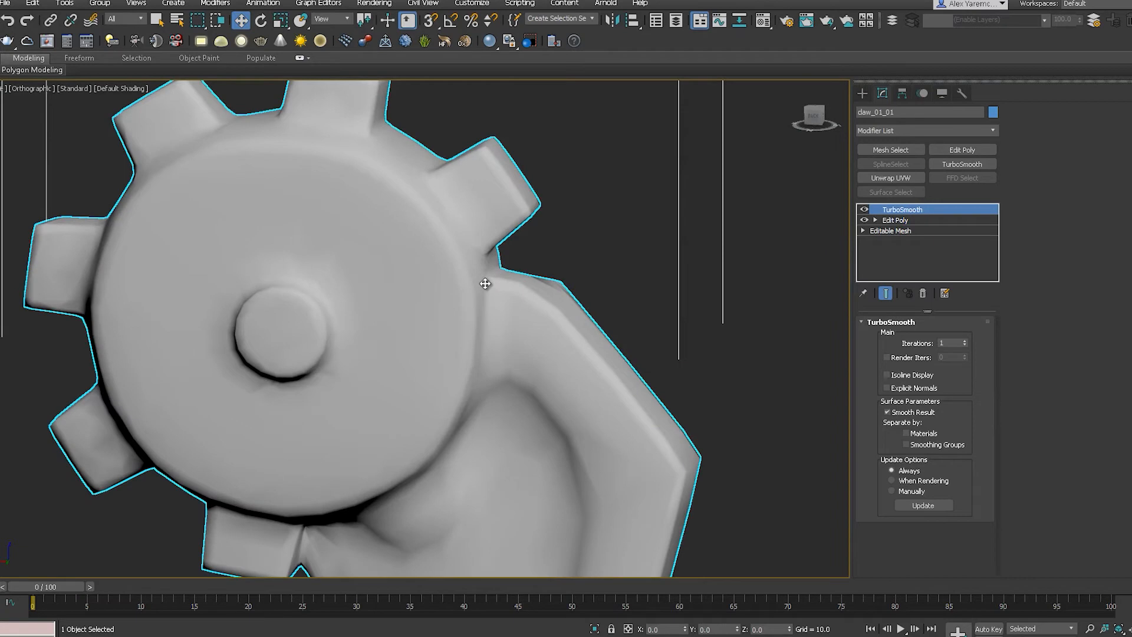
mouse_move(399, 358)
middle_mouse_down("alt")
mouse_move(435, 346)
mouse_move(384, 210)
mouse_move(383, 310)
mouse_move(450, 363)
mouse_move(391, 364)
mouse_move(384, 399)
mouse_move(434, 300)
mouse_move(435, 384)
mouse_move(450, 303)
mouse_move(558, 312)
mouse_move(456, 306)
mouse_move(462, 354)
mouse_move(455, 323)
mouse_move(596, 380)
mouse_move(505, 364)
middle_mouse_up("alt")
Show edged faces and examine the smoothed wireframe around the gear teeth, rim and hub.
key("F4")
scroll(419, 270, "up", 4)
middle_click_drag(418, 286, 393, 226, "alt")
scroll(406, 303, "down", 2)
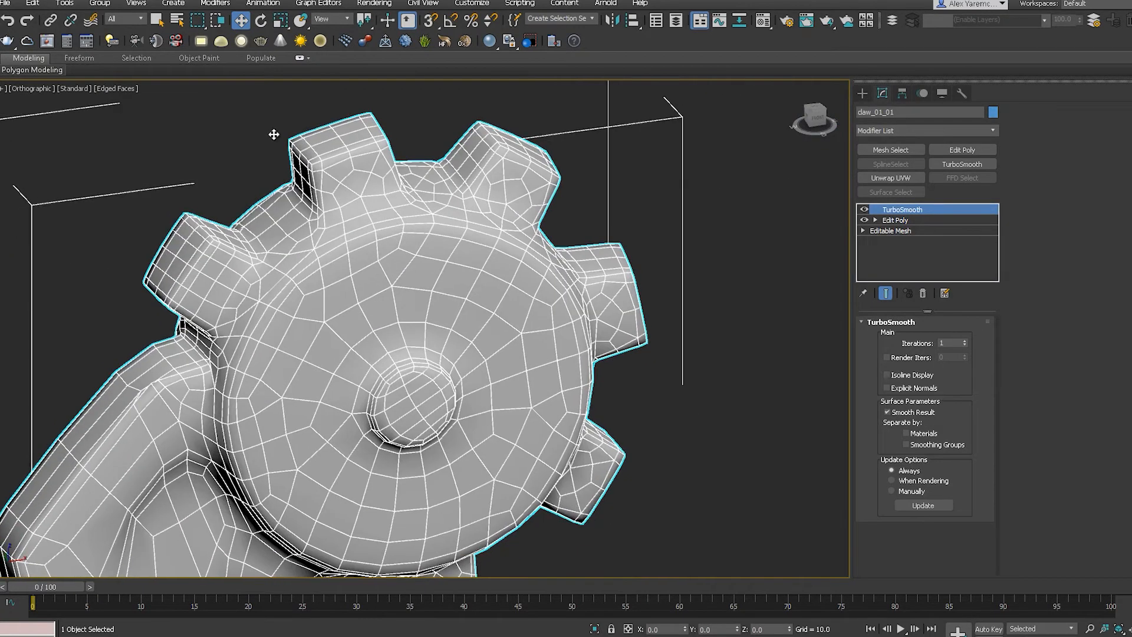
middle_click_drag(302, 236, 413, 203, "alt")
scroll(300, 238, "up", 4)
middle_click_drag(300, 238, 381, 264, "alt")
scroll(307, 265, "down", 2)
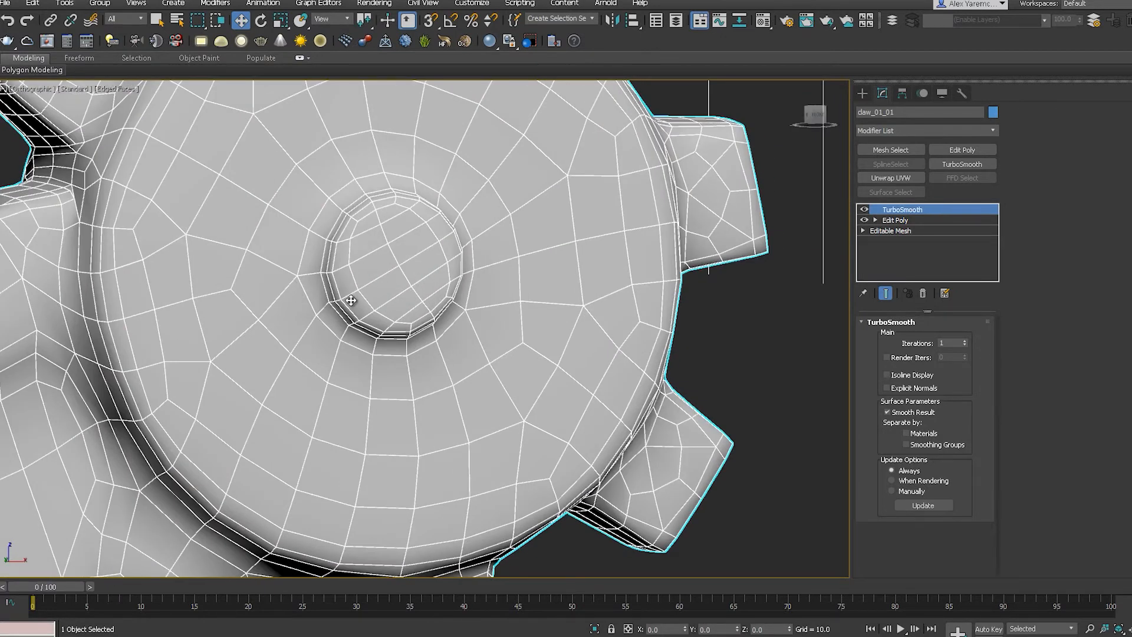
scroll(351, 303, "down", 3)
middle_click_drag(351, 301, 513, 298, "alt")
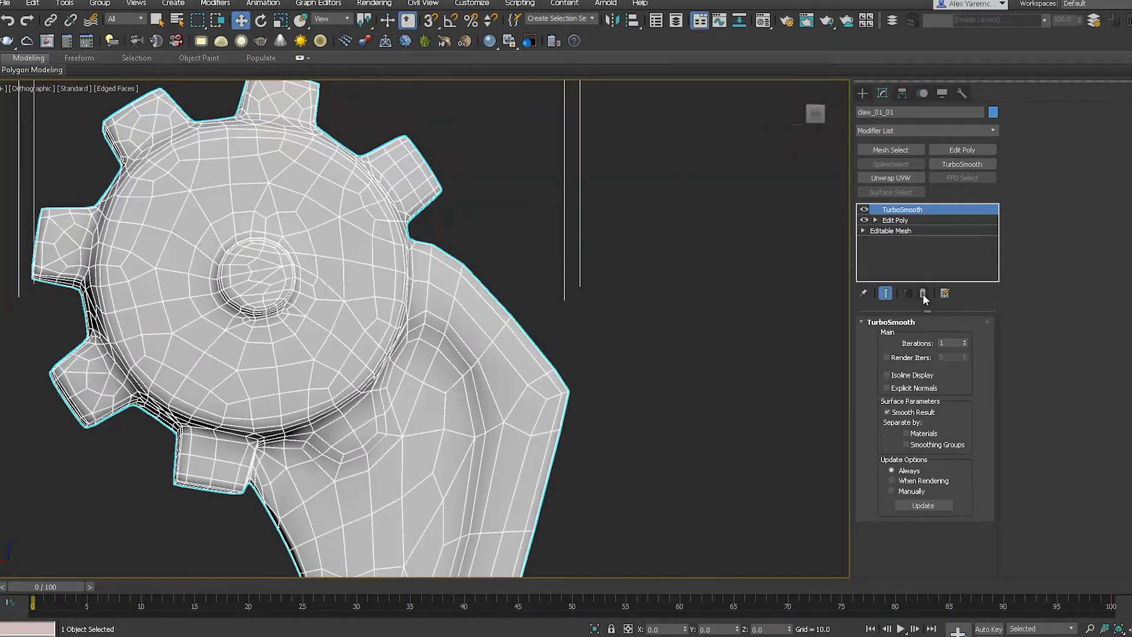
Remove the TurboSmooth modifier from the claw.
middle_click_drag(496, 304, 557, 324, "alt")
scroll(540, 349, "down", 3)
scroll(557, 325, "down", 3)
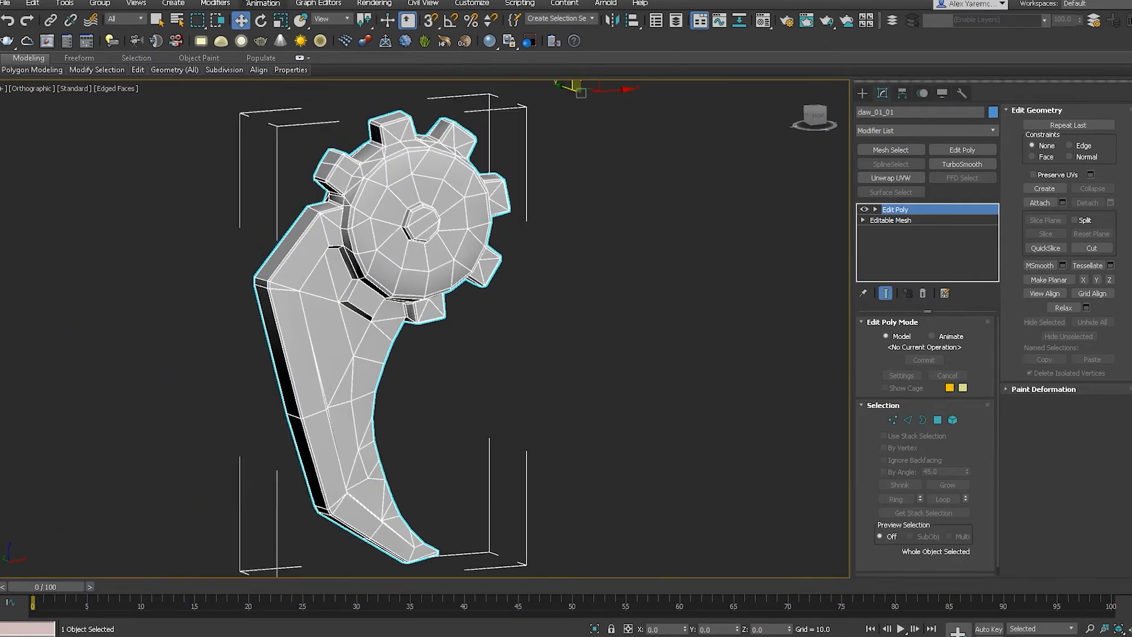
Export the selected claw as an OBJ file into folder 02, with quad faces.
left_click(5, 3)
left_click(42, 232)
left_click(94, 98)
double_click(164, 477)
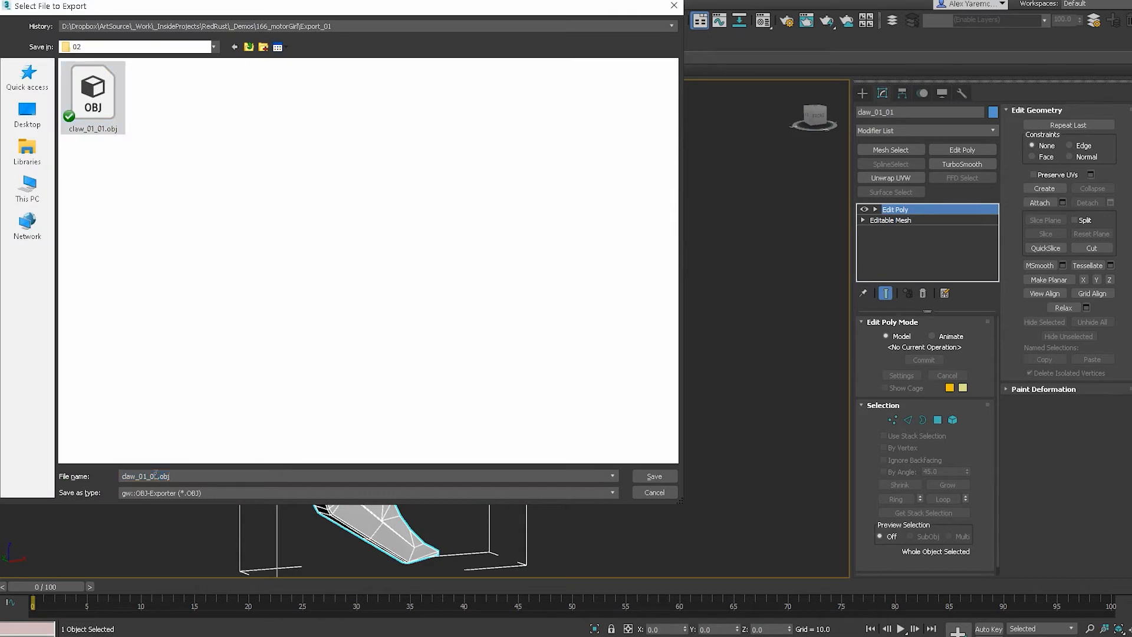
left_click(666, 476)
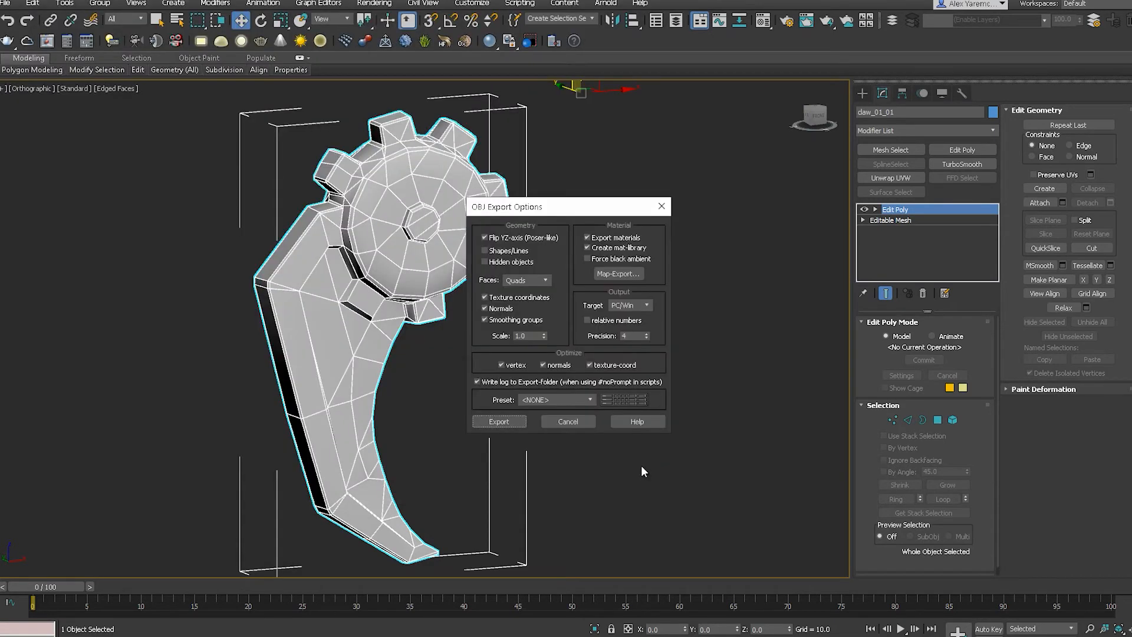
left_click(514, 424)
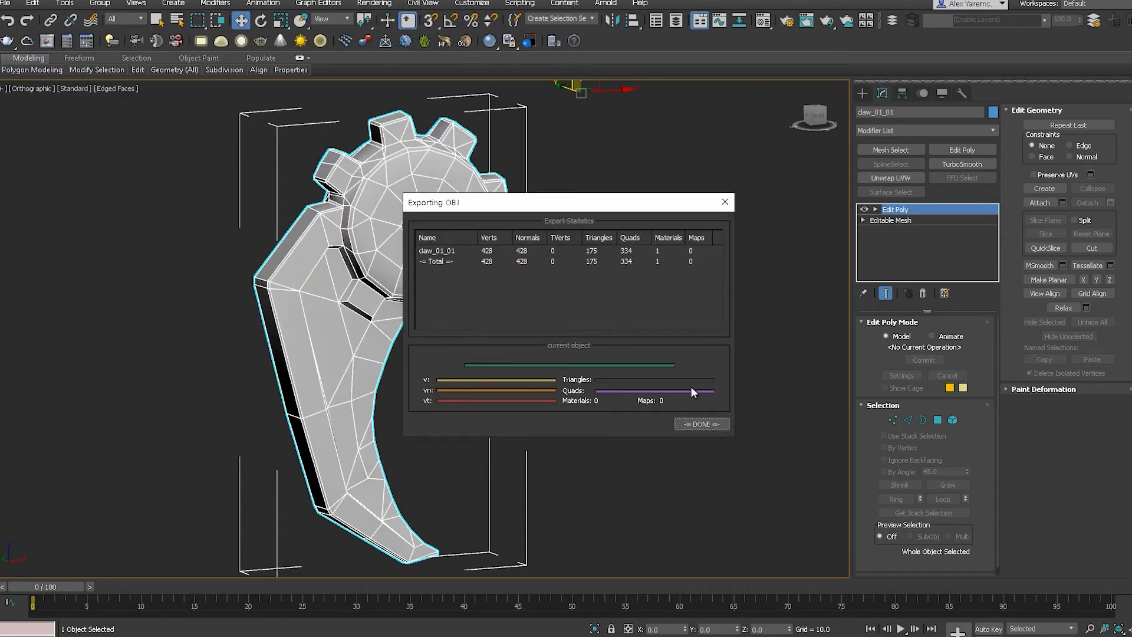
left_click(701, 424)
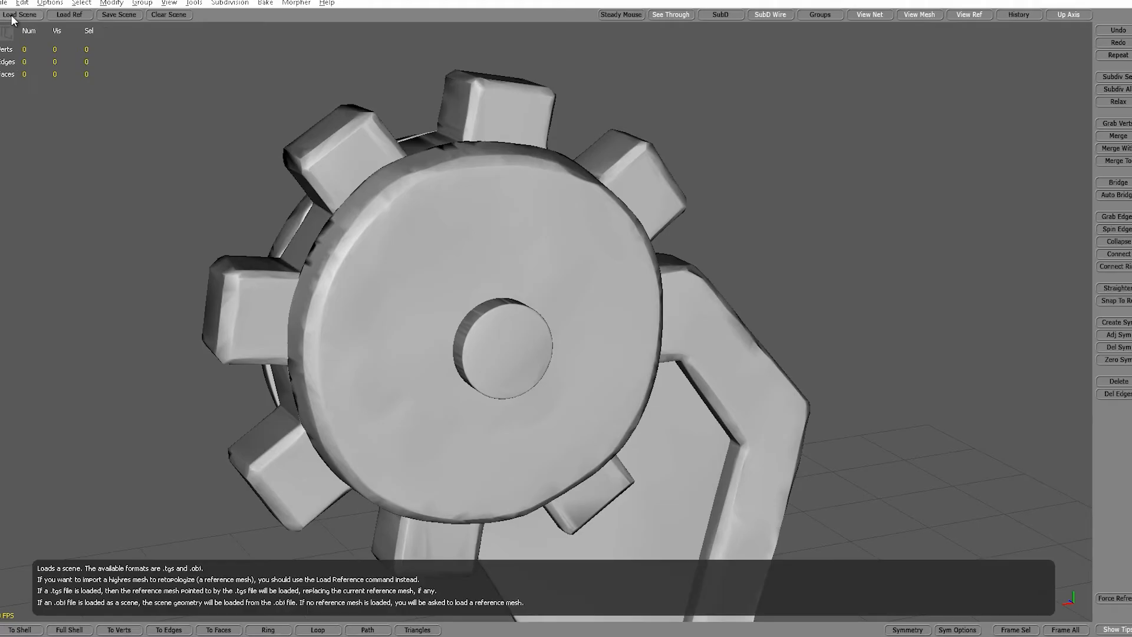
Switch to TopoGun and load the exported claw OBJ as the scene.
left_click(12, 16)
left_click(530, 431)
left_click(532, 451)
double_click(439, 247)
left_click(654, 366)
Adjust a corner vertex of a gear tooth to fit the high-poly reference.
left_click_drag(590, 342, 877, 298, "alt")
middle_click_drag(808, 304, 687, 321, "alt")
left_click_drag(693, 325, 590, 316, "alt")
middle_click_drag(586, 316, 434, 218, "alt")
right_click_drag(429, 213, 508, 230, "alt")
middle_click_drag(377, 171, 450, 267, "alt")
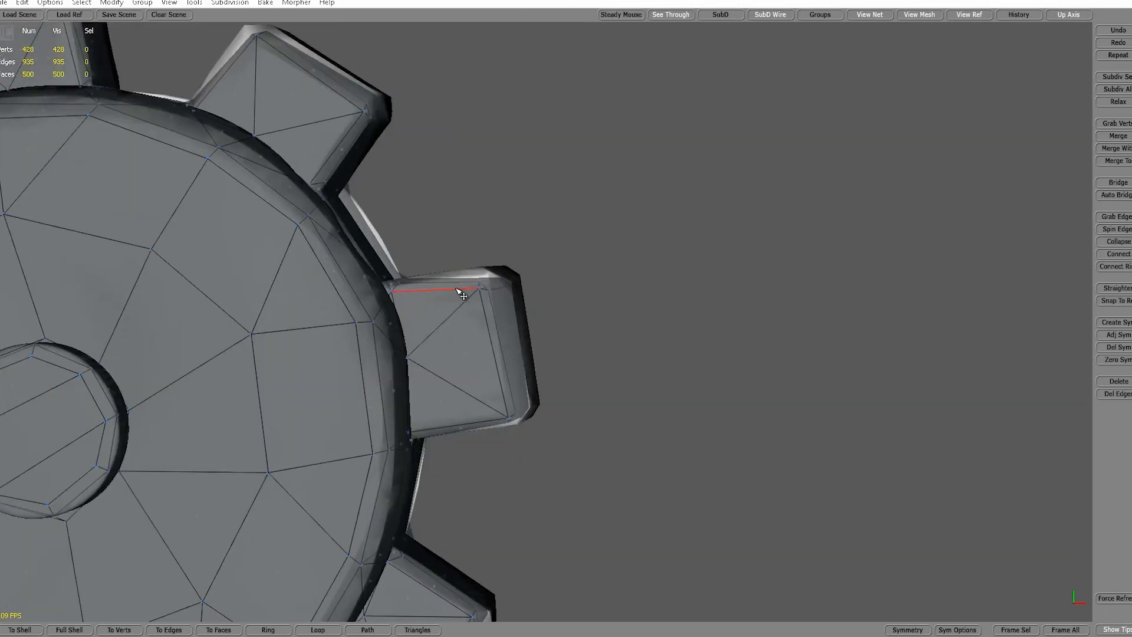
left_click_drag(509, 292, 469, 364, "alt")
right_click_drag(461, 355, 549, 350, "alt")
left_click_drag(547, 344, 556, 328)
Reposition bevel and corner vertices on the neighbouring gear teeth so they follow the high-poly reference.
left_click_drag(615, 352, 564, 386, "alt")
left_click_drag(493, 399, 646, 420, "alt")
right_click_drag(645, 420, 570, 317, "alt")
left_click_drag(527, 245, 324, 227, "alt")
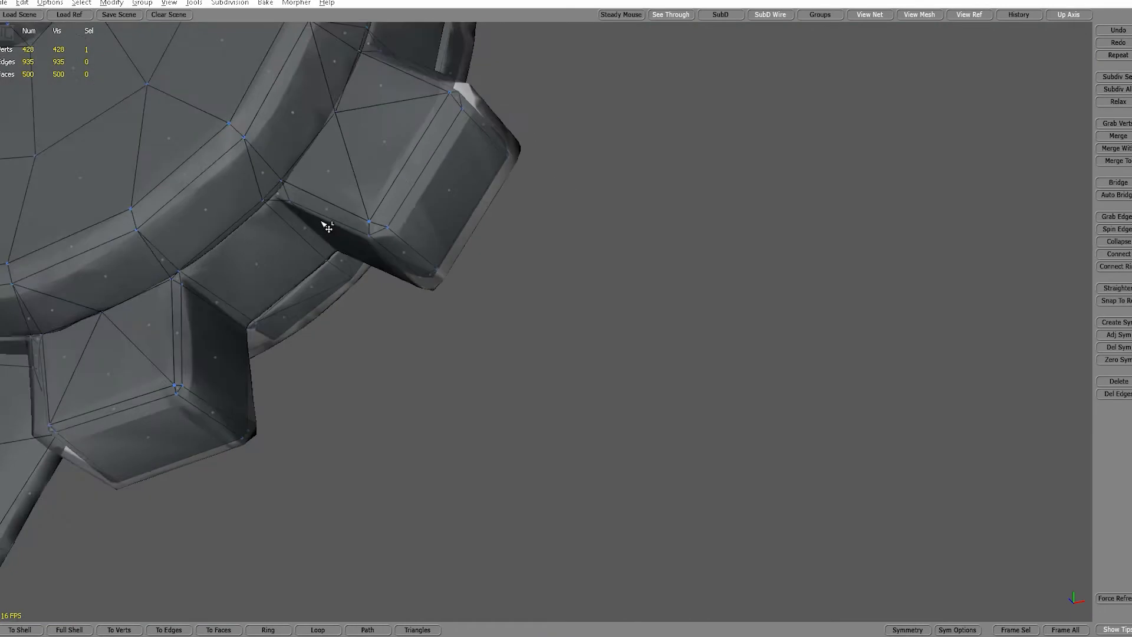
right_click_drag(323, 227, 353, 232, "alt")
middle_click_drag(283, 197, 354, 207, "alt")
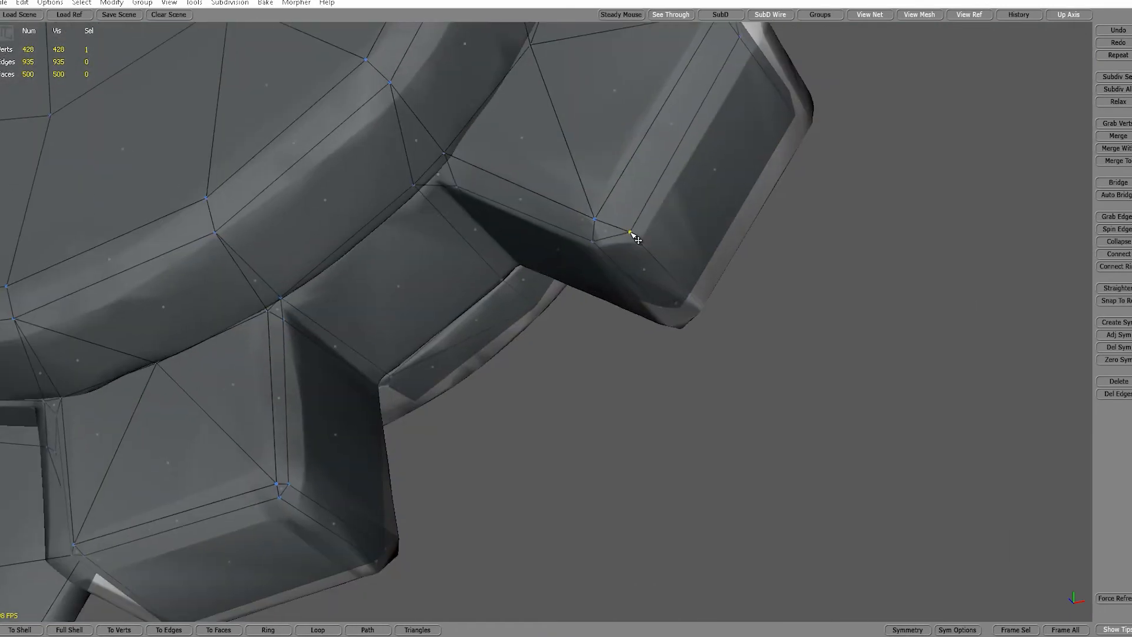
left_click_drag(606, 228, 559, 246, "alt")
left_click(547, 274)
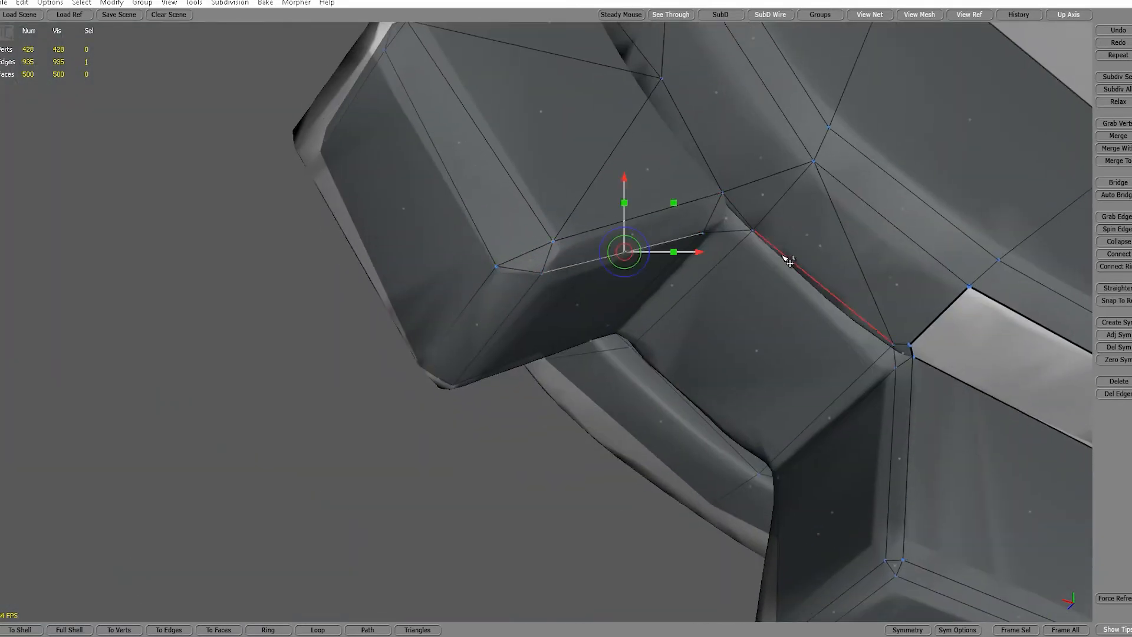
left_click_drag(449, 132, 483, 190, "alt")
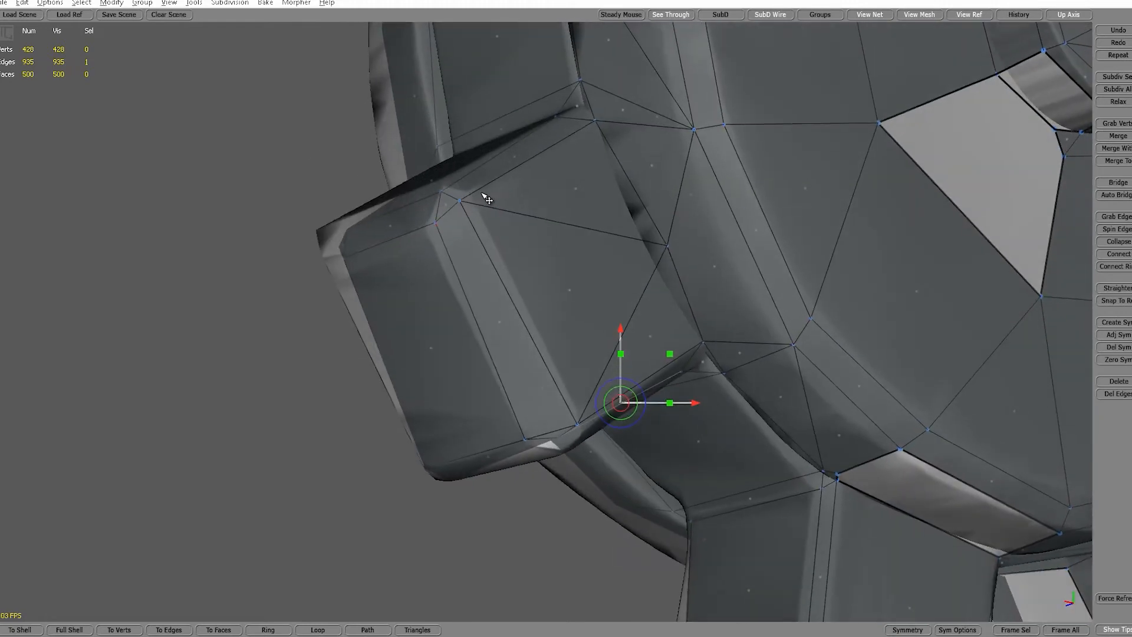
left_click_drag(435, 223, 429, 239)
left_click_drag(322, 263, 405, 250)
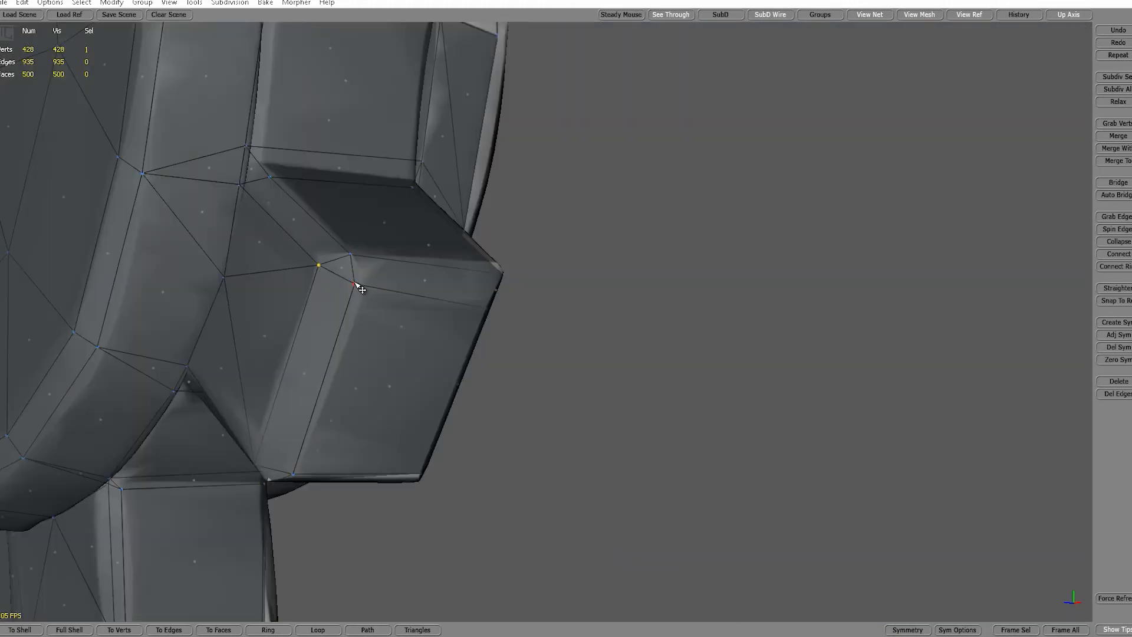
left_click_drag(434, 295, 438, 304)
Select a tooth's corner vertex and examine how the gear teeth's corners and bases match the reference.
scroll(243, 251, "up", 3)
left_click_drag(437, 304, 814, 301, "alt")
scroll(253, 258, "down", 3)
left_click(300, 225)
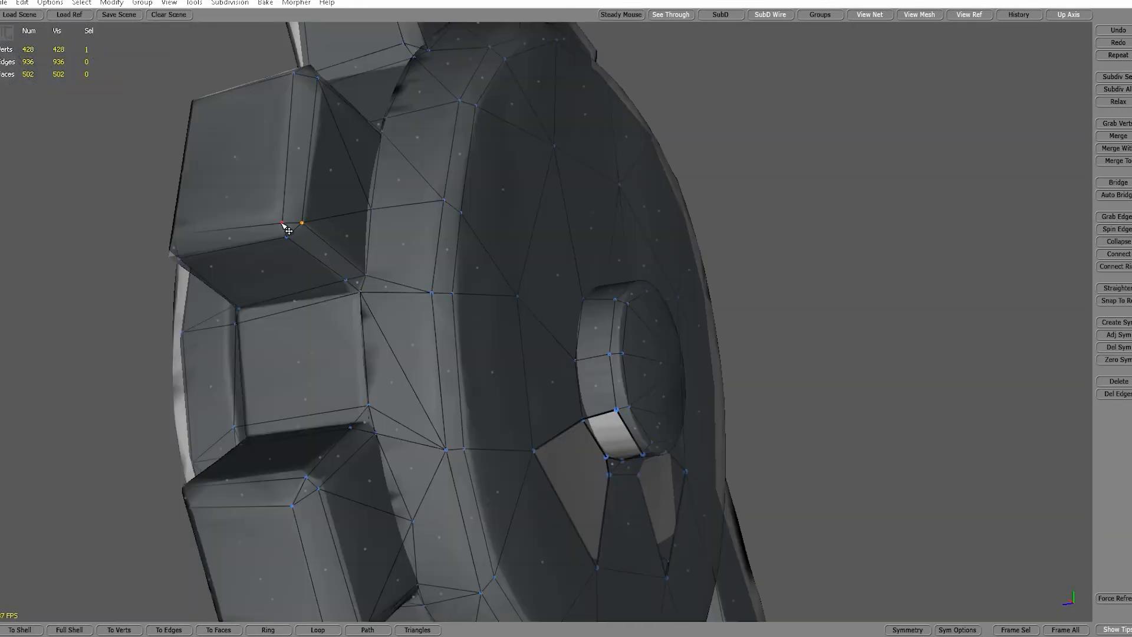
left_click_drag(283, 238, 100, 297, "alt")
middle_click_drag(430, 406, 422, 344, "alt")
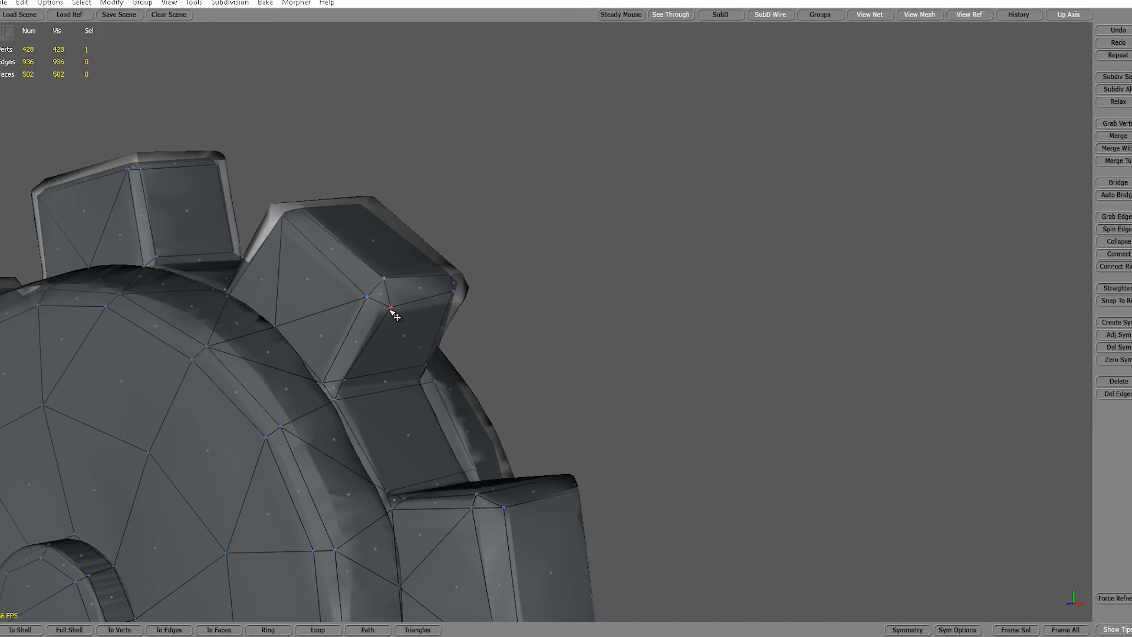
left_click_drag(388, 311, 235, 311, "alt")
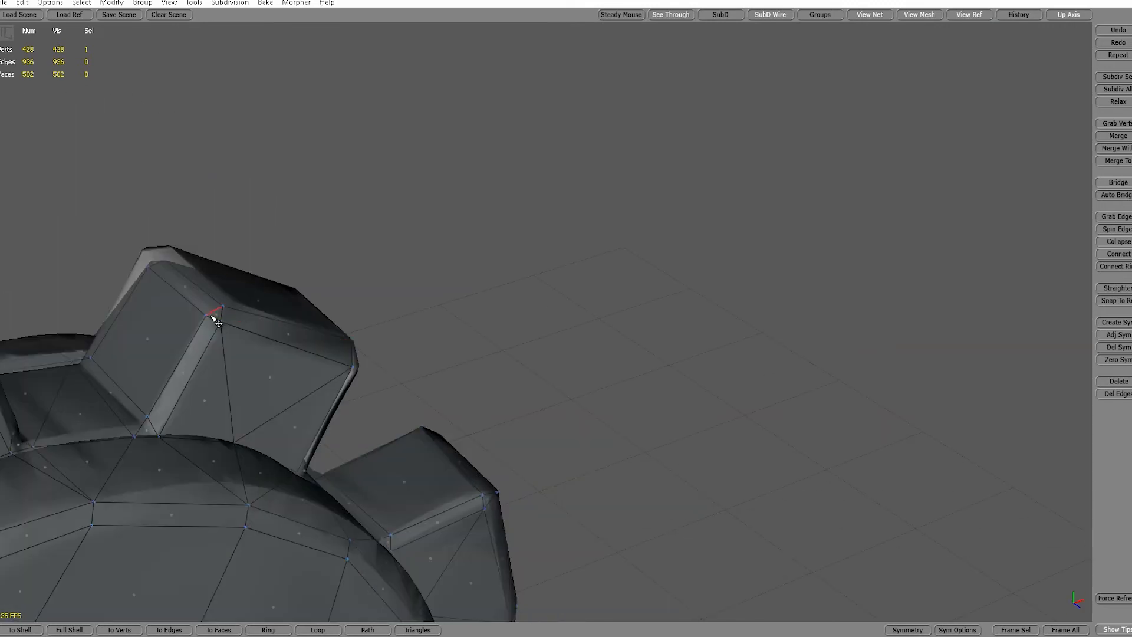
left_click_drag(228, 304, 519, 402, "alt")
middle_click_drag(519, 401, 481, 252, "alt")
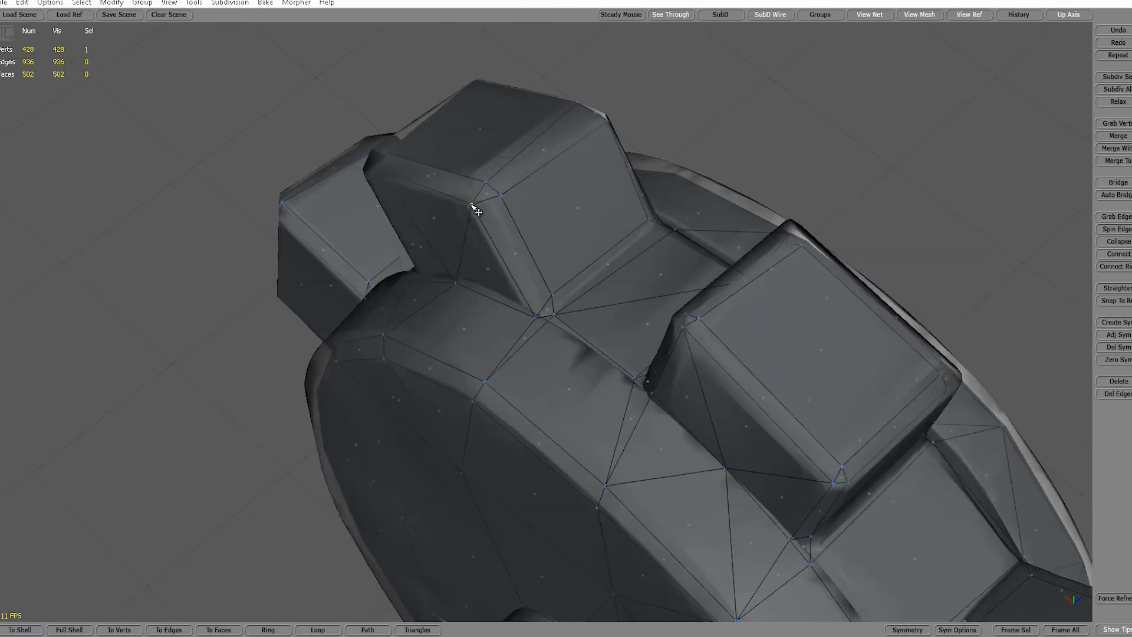
middle_click_drag(597, 198, 300, 189)
middle_click_drag(239, 215, 416, 323)
mouse_move(416, 322)
left_mouse_down("alt")
mouse_move(381, 313)
mouse_move(419, 324)
left_mouse_up("alt")
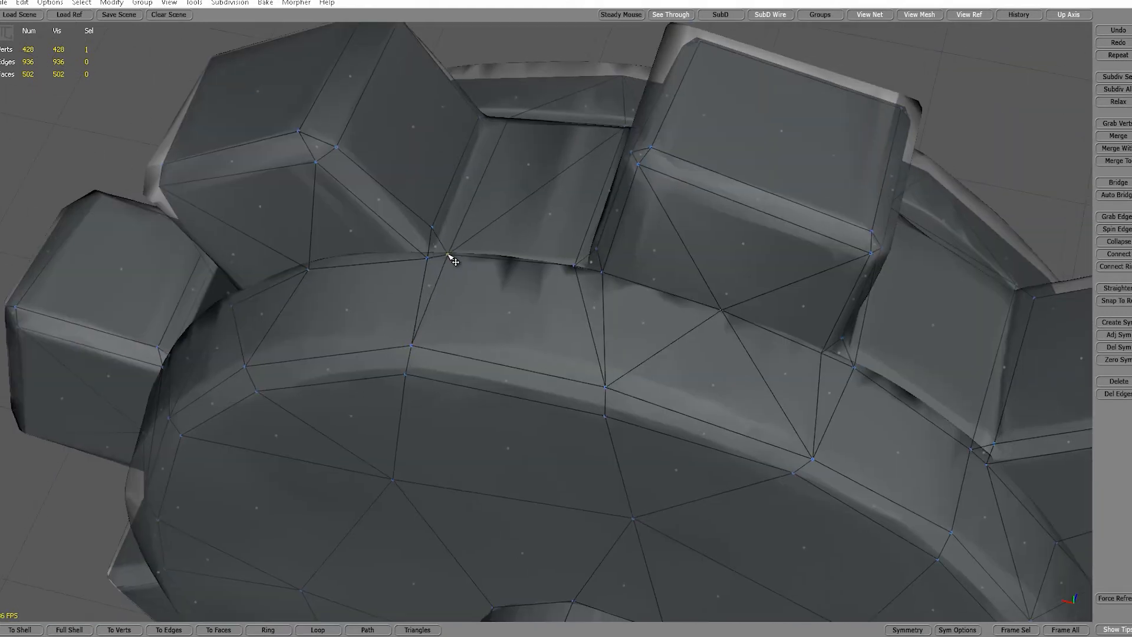
Reposition the front corner and bevel vertices of the gear teeth so they follow the high-poly reference.
left_click_drag(455, 261, 572, 304, "alt")
left_click_drag(581, 199, 412, 320, "alt")
left_click(453, 357)
key("f")
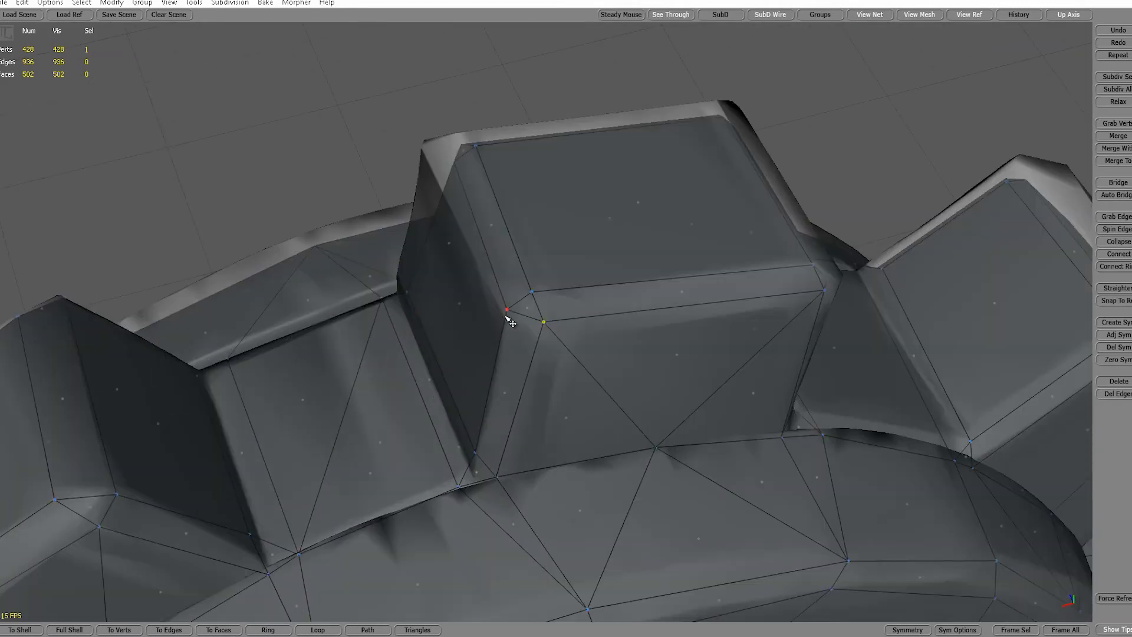
left_click_drag(513, 316, 758, 321, "alt")
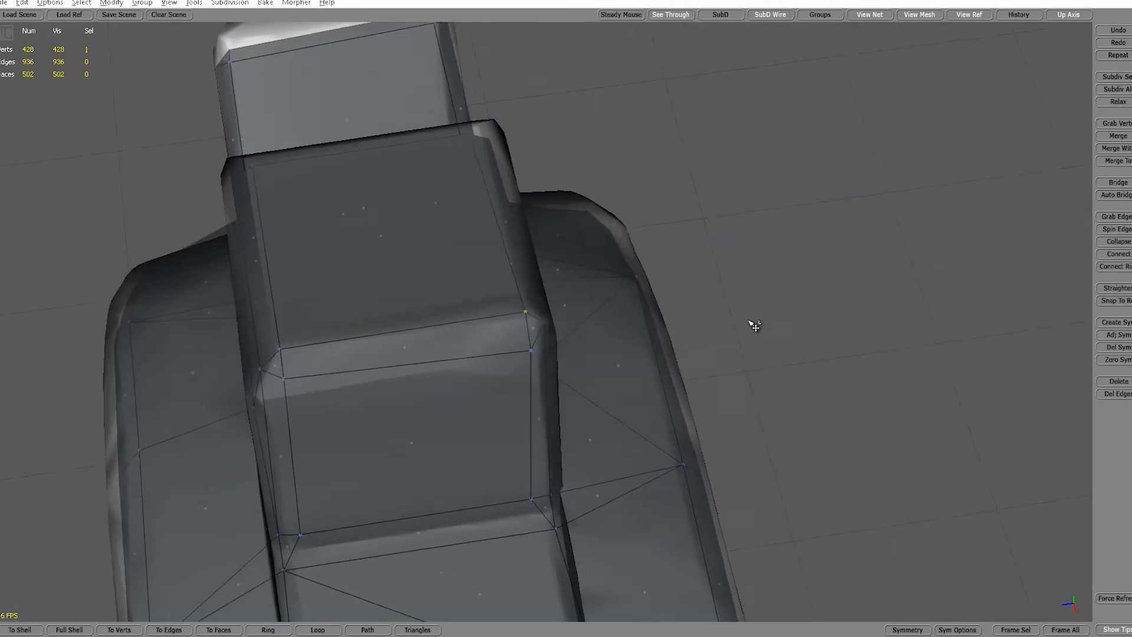
left_click_drag(259, 375, 585, 302, "alt")
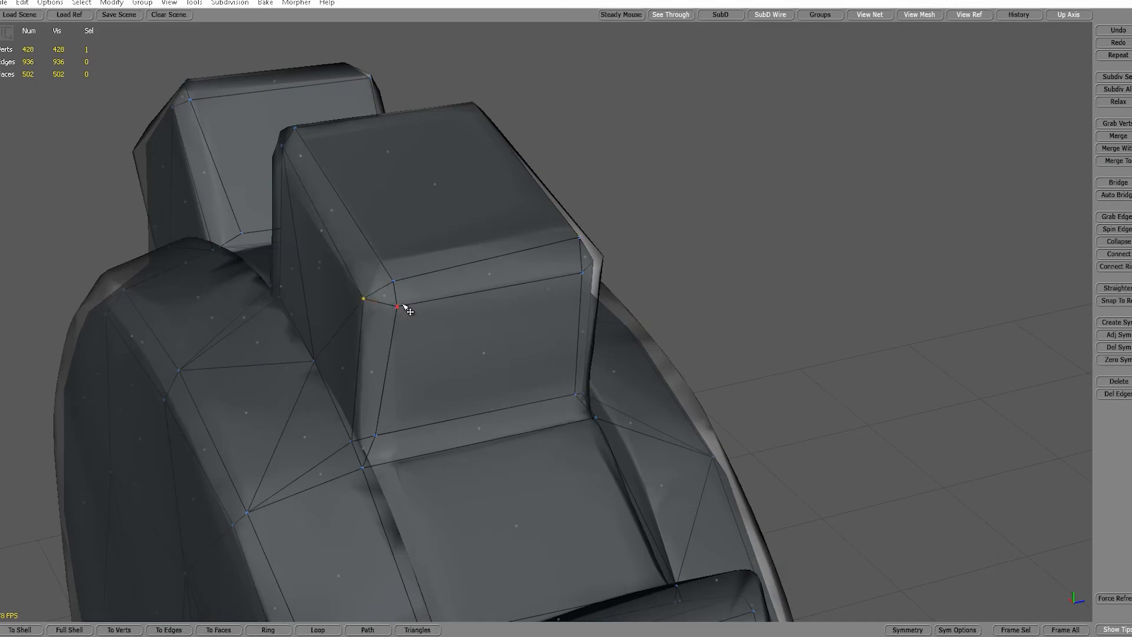
left_click_drag(443, 370, 437, 142, "alt")
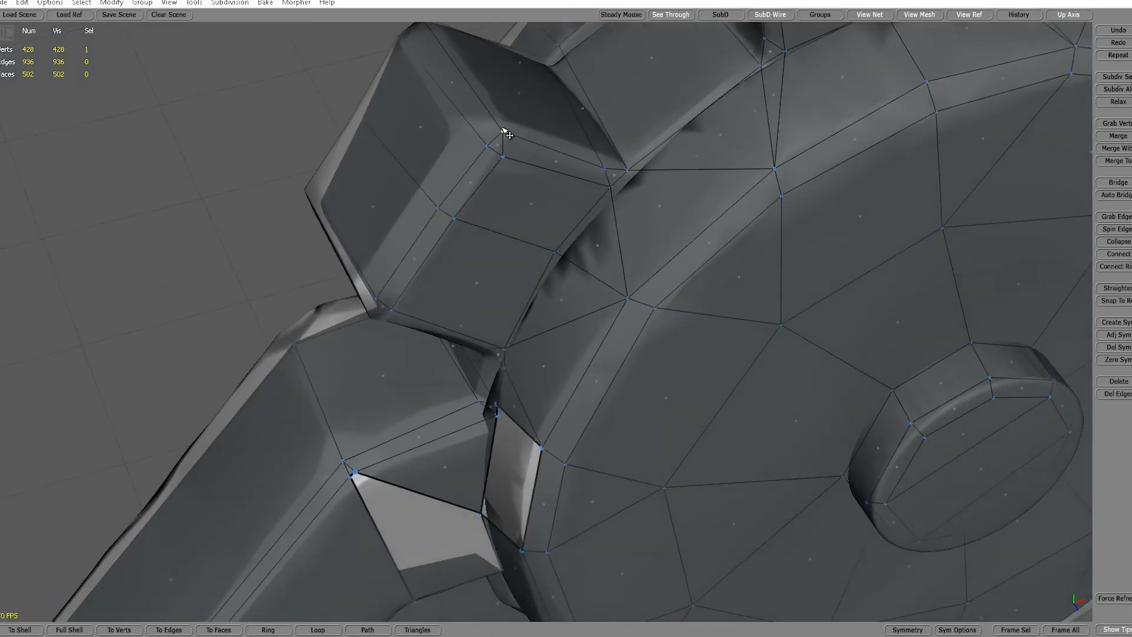
Fit the lower corner vertices of the tooth above the claw's shoulder to the high-poly reference.
left_click_drag(518, 172, 599, 201, "alt")
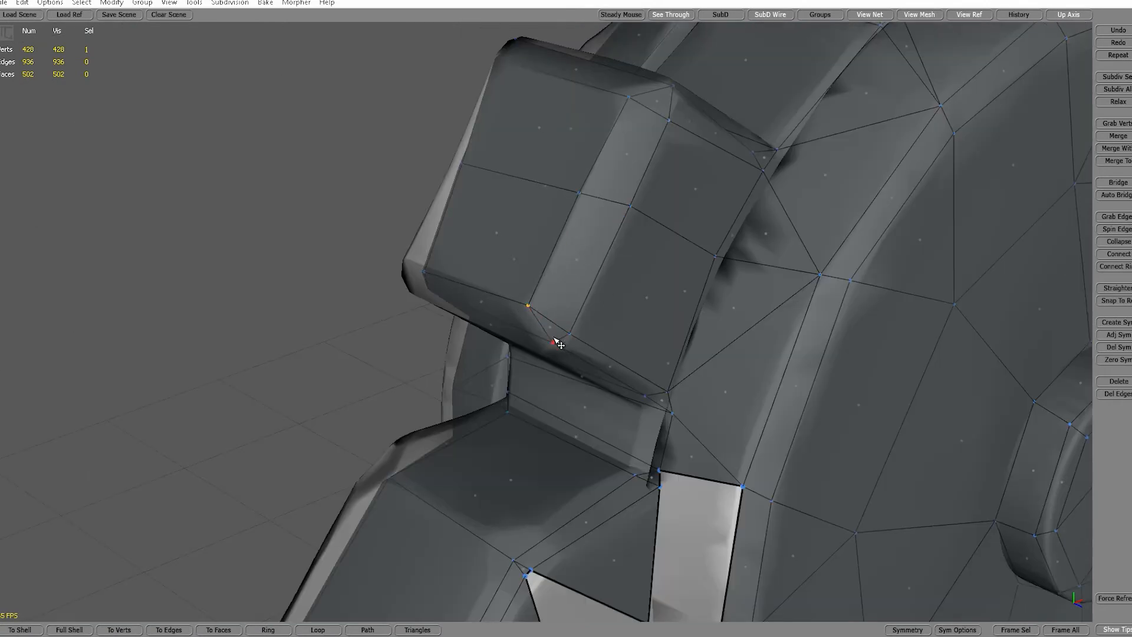
left_click_drag(577, 342, 666, 310, "alt")
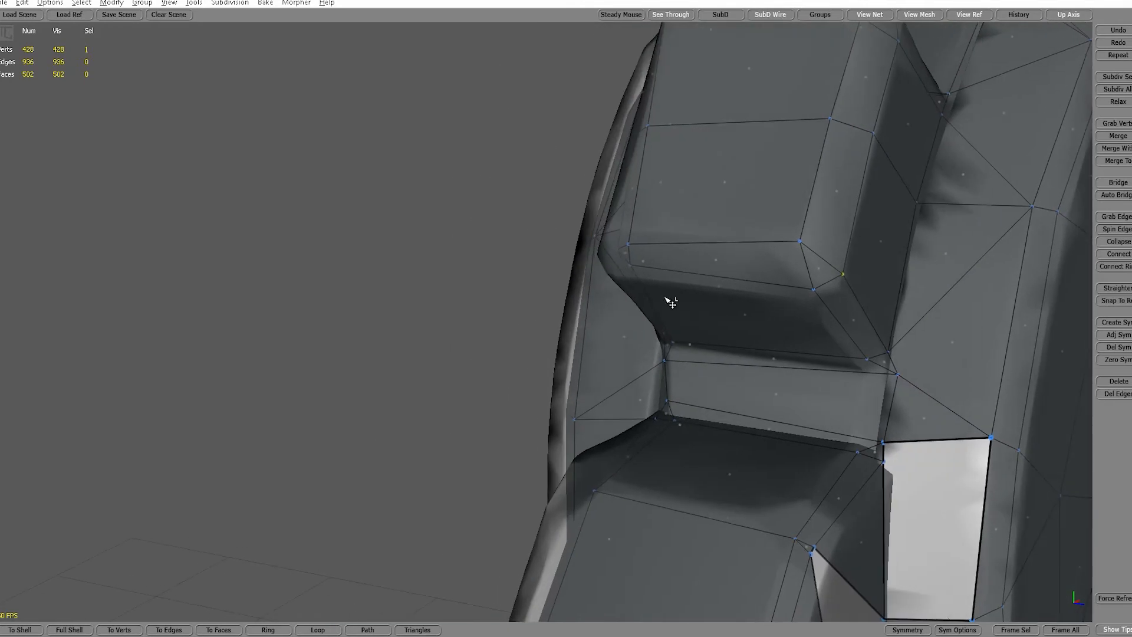
key("f")
left_click_drag(544, 343, 787, 343, "alt")
left_click_drag(517, 335, 796, 347, "alt")
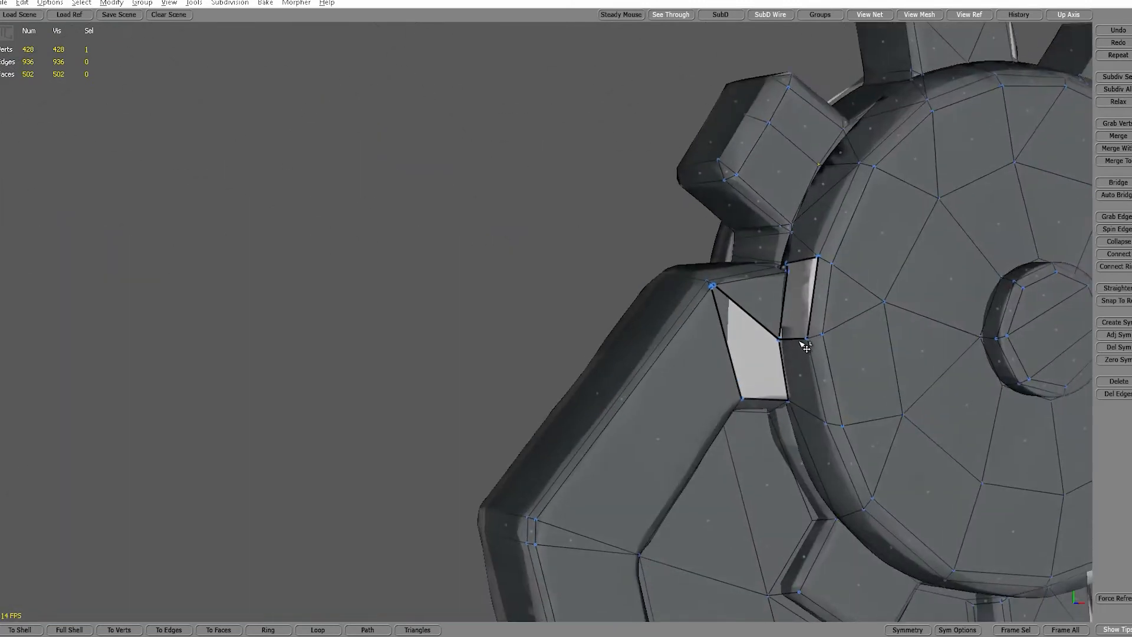
Fill the open holes between the claw's shoulder and the gear rim with new faces.
right_click_drag(792, 342, 822, 348, "alt")
middle_click_drag(821, 348, 749, 345, "alt")
right_click_drag(749, 345, 725, 287, "alt")
left_click_drag(604, 304, 592, 275, "alt")
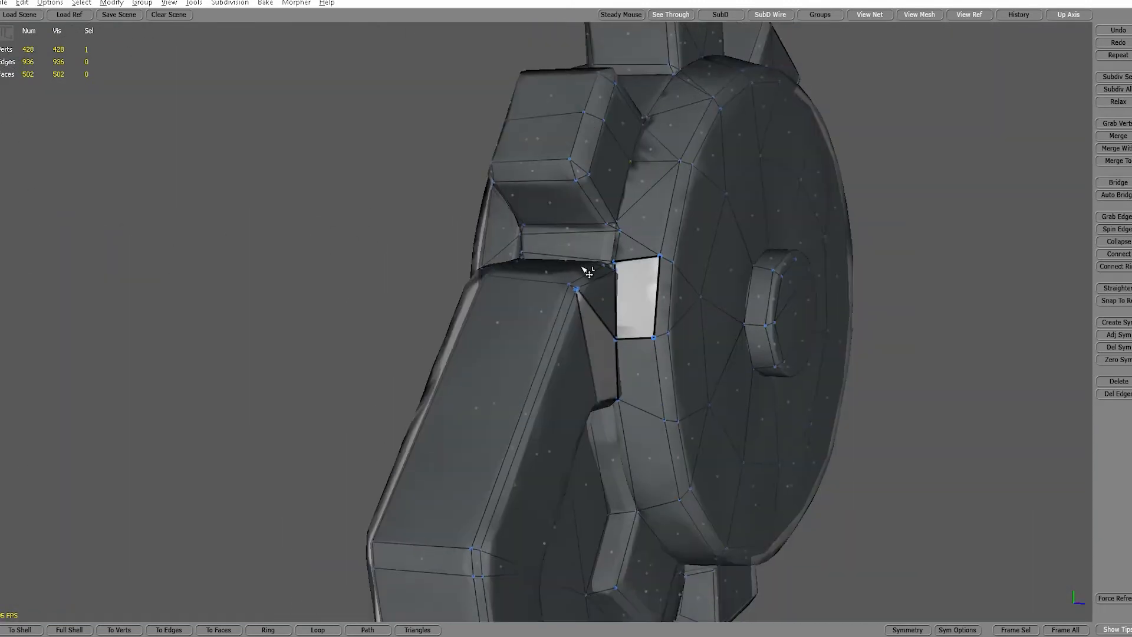
right_click_drag(591, 275, 678, 258, "alt")
left_click(745, 207)
left_click_drag(674, 336, 887, 404, "alt")
left_click(622, 359)
Close the hole in the claw face beside the lower tooth and the gap between that tooth and the gear rim.
middle_click_drag(578, 548, 763, 341, "alt")
left_click_drag(711, 401, 579, 344, "alt")
right_click_drag(579, 343, 625, 330, "alt")
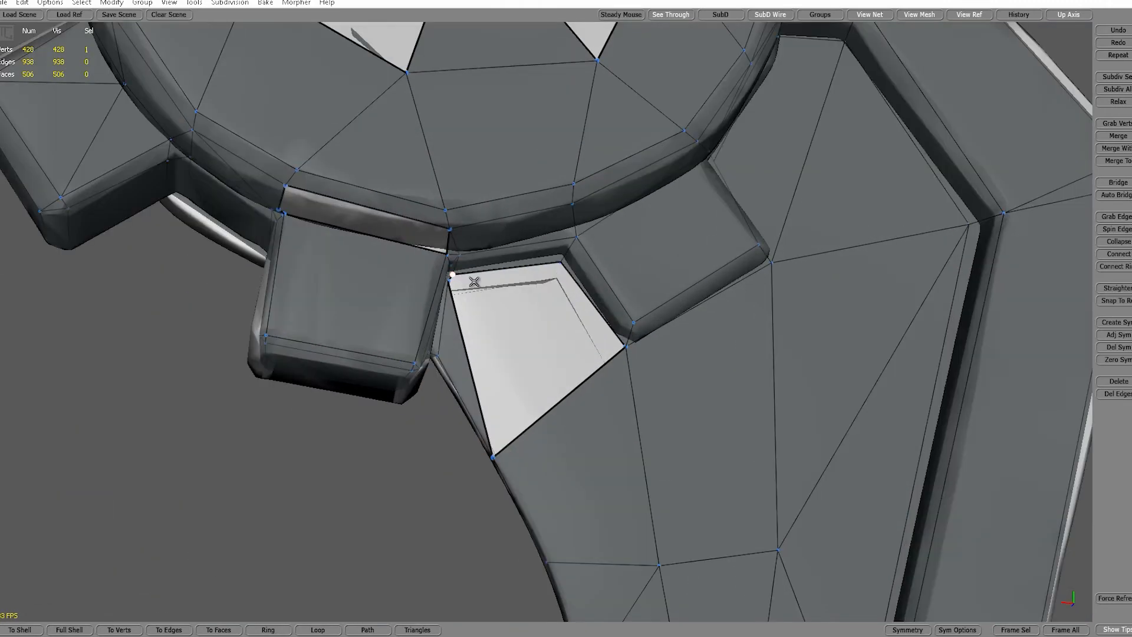
left_click(624, 345)
left_click(456, 279)
left_click_drag(456, 279, 480, 214, "alt")
left_click_drag(478, 174, 463, 230, "alt")
right_click_drag(462, 230, 501, 268, "alt")
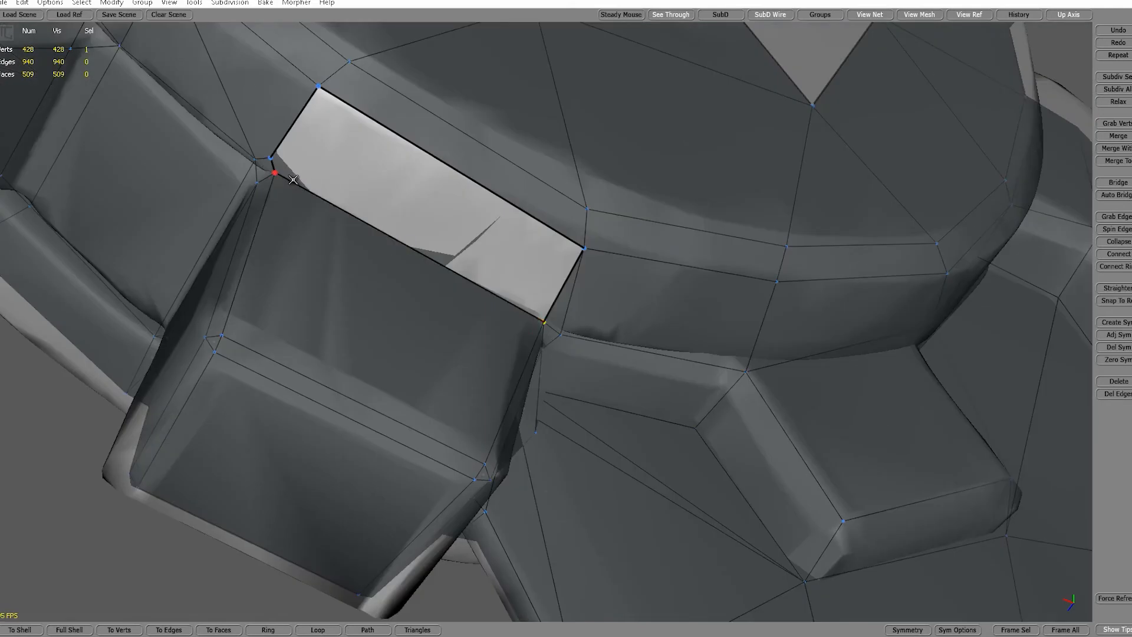
left_click(313, 103)
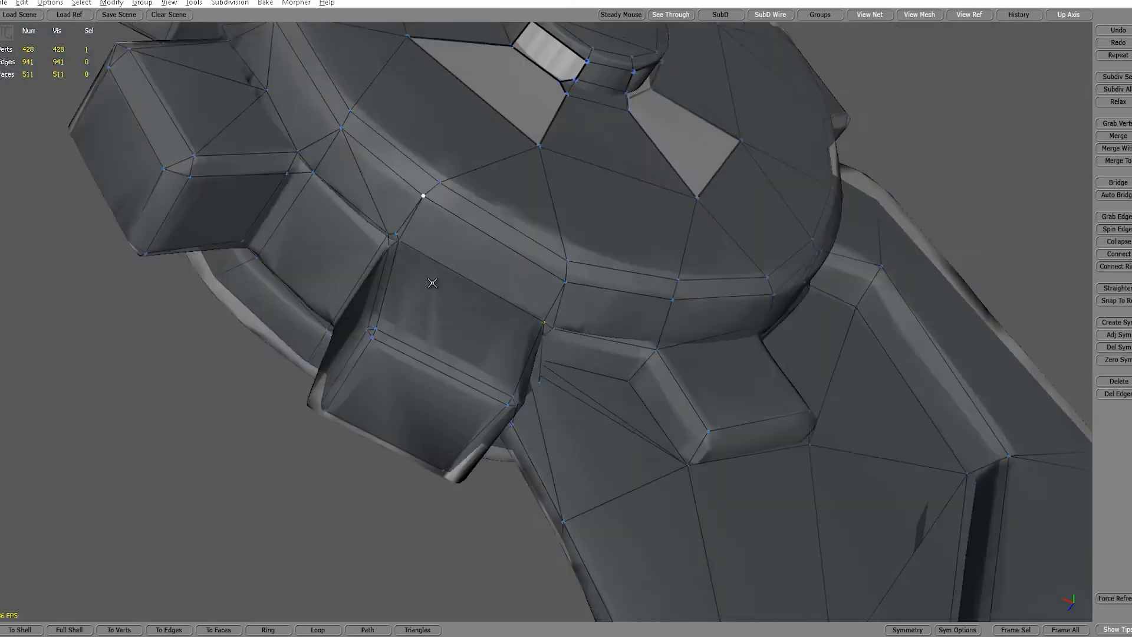
Reposition the bevel vertices around the gear disc's rim to match the high-poly reference.
left_click_drag(495, 269, 796, 242, "alt")
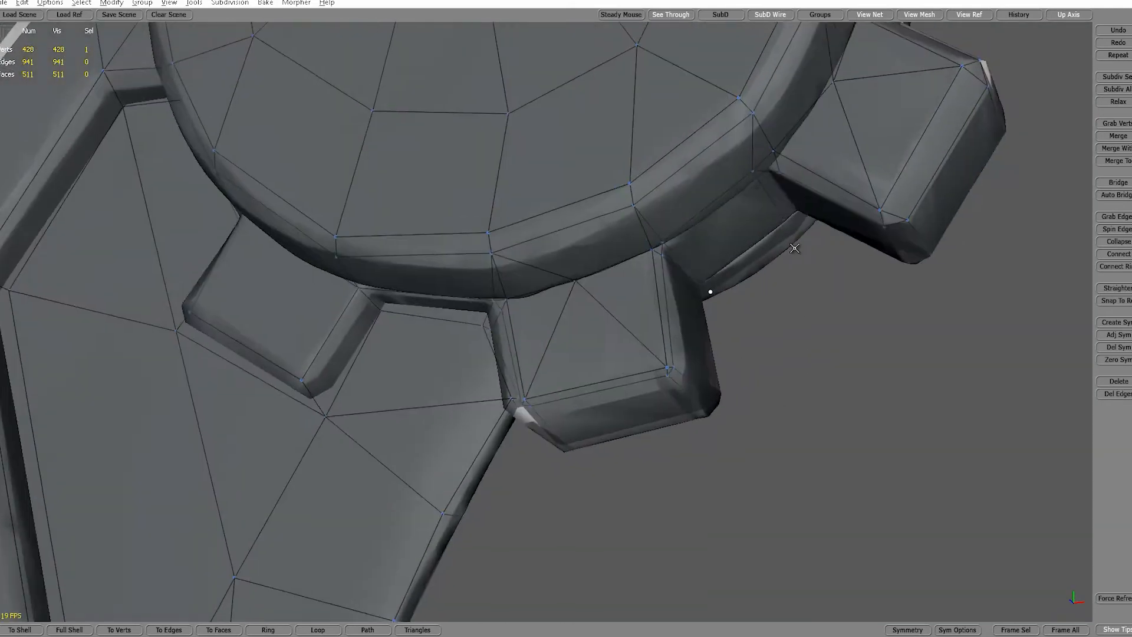
right_click_drag(796, 243, 568, 360, "alt")
left_click(697, 266)
middle_click_drag(772, 152, 645, 315, "alt")
left_click(632, 297)
left_click_drag(622, 288, 637, 354, "alt")
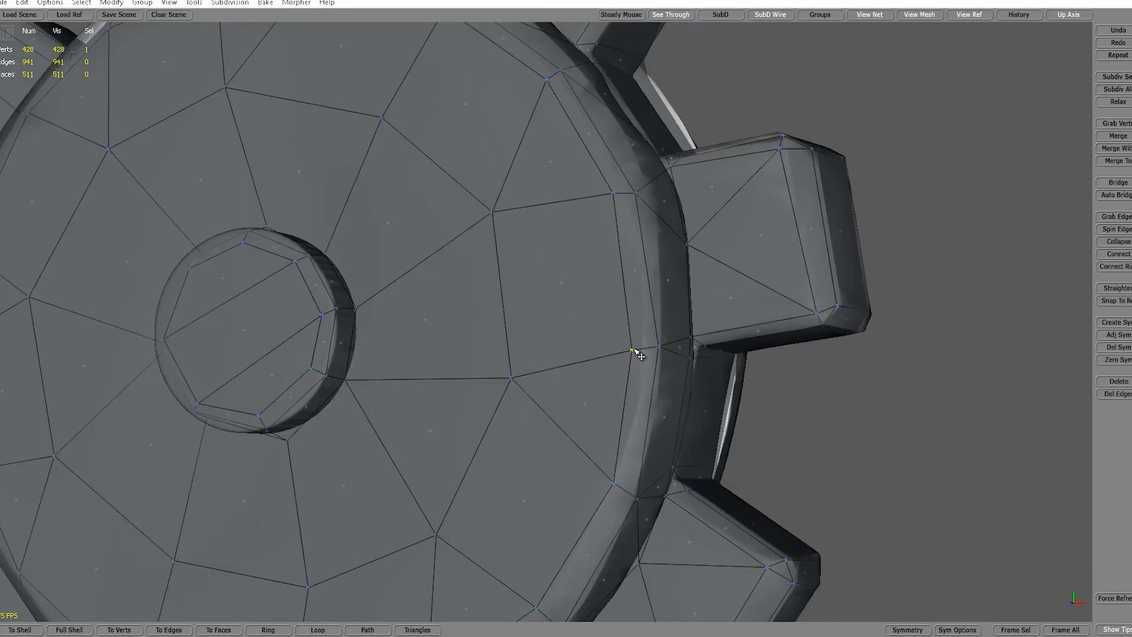
left_click_drag(628, 191, 678, 225, "alt")
left_click(783, 320)
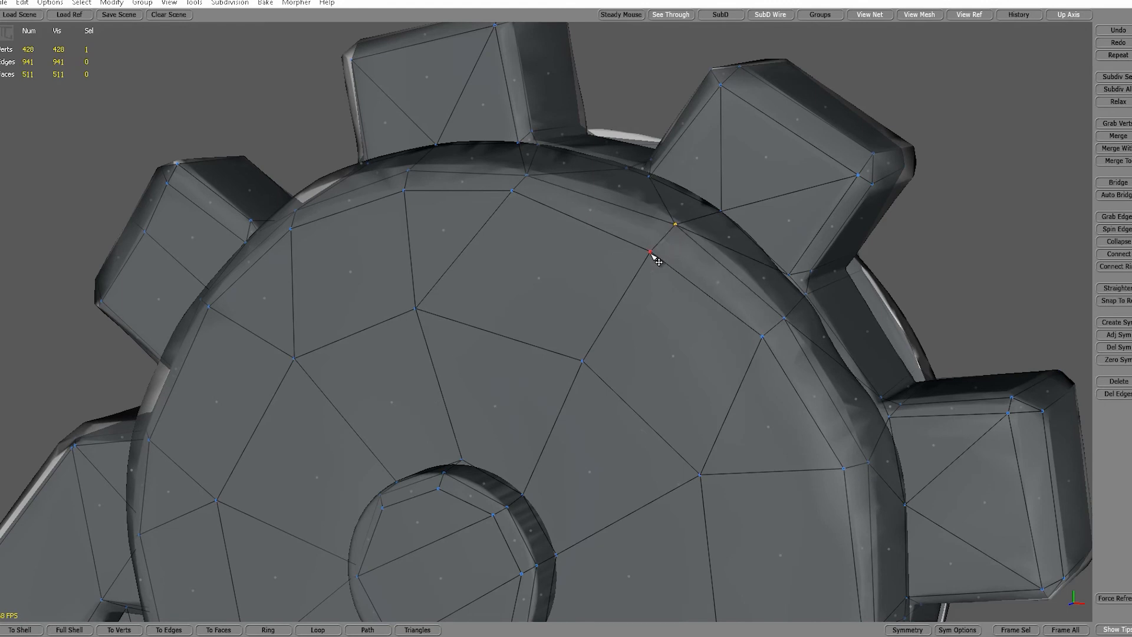
Merge the stray vertices around the central hub and close the open gaps in the surrounding disc face.
left_click_drag(609, 220, 491, 266, "alt")
scroll(475, 415, "down", 3)
right_click_drag(478, 466, 571, 470, "alt")
middle_click_drag(572, 470, 469, 246, "alt")
left_click_drag(426, 391, 378, 347, "alt")
right_click_drag(378, 348, 416, 315, "alt")
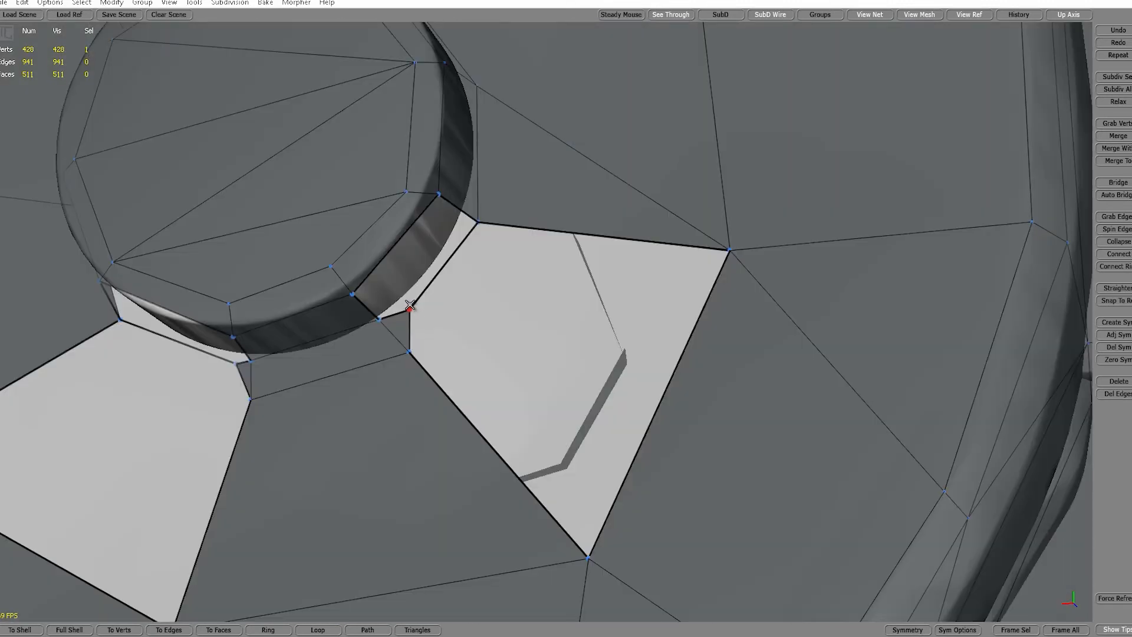
left_click(352, 293)
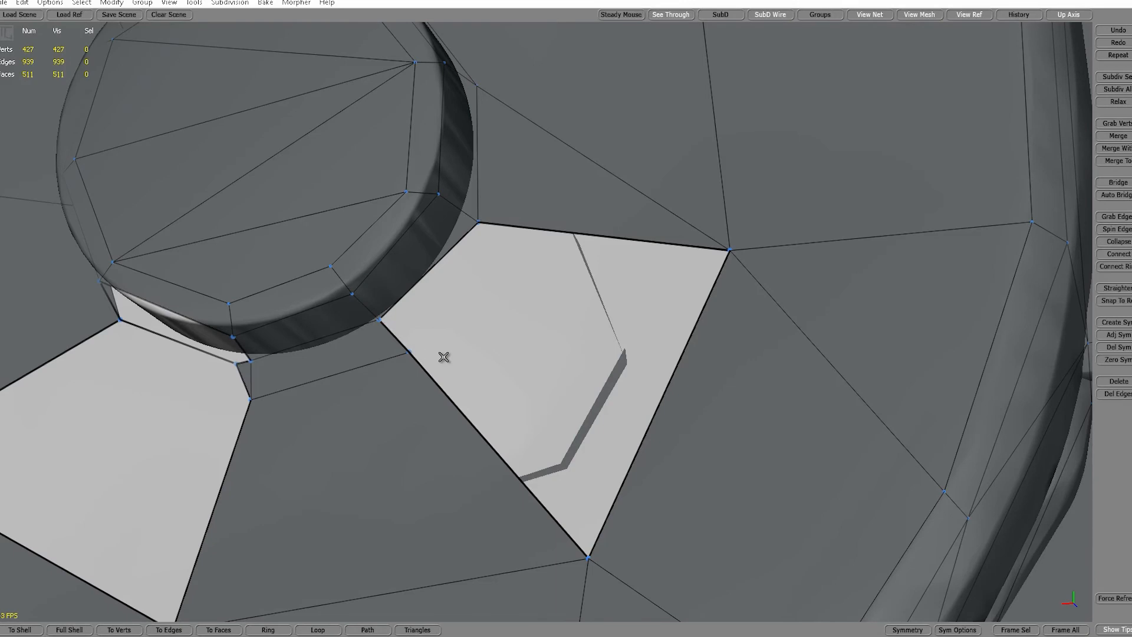
right_click_drag(470, 370, 435, 382, "alt")
left_click_drag(434, 381, 562, 354, "alt")
Adjust a vertex around the lower gear tooth where it meets the claw's inner edge.
right_click_drag(565, 355, 614, 308, "alt")
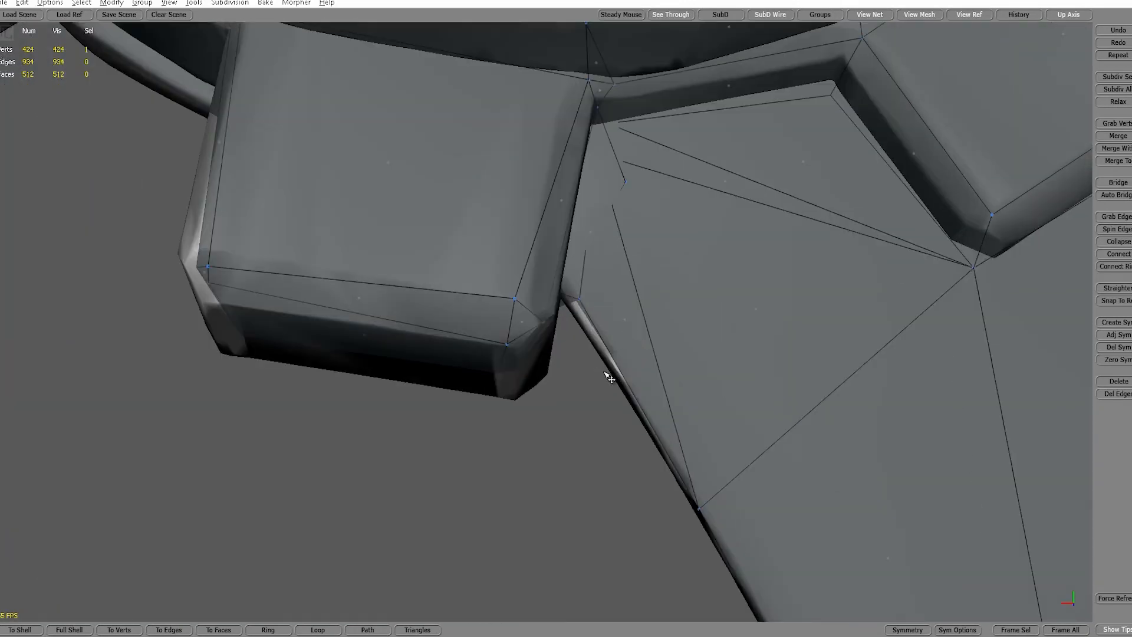
right_click_drag(611, 373, 466, 352, "alt")
left_click_drag(466, 352, 624, 385, "alt")
left_click_drag(339, 244, 331, 256)
right_click_drag(332, 256, 379, 270, "alt")
left_click_drag(379, 270, 653, 273, "alt")
right_click_drag(652, 273, 508, 204, "alt")
left_click_drag(501, 196, 542, 112, "alt")
Move the base vertices of the tooth beside the claw to align with the reference at the gear rim.
left_click_drag(570, 263, 366, 225, "alt")
left_click_drag(353, 503, 284, 448)
left_click_drag(340, 530, 301, 538)
scroll(372, 521, "down", 4)
left_click_drag(372, 522, 437, 502, "alt")
scroll(449, 377, "up", 4)
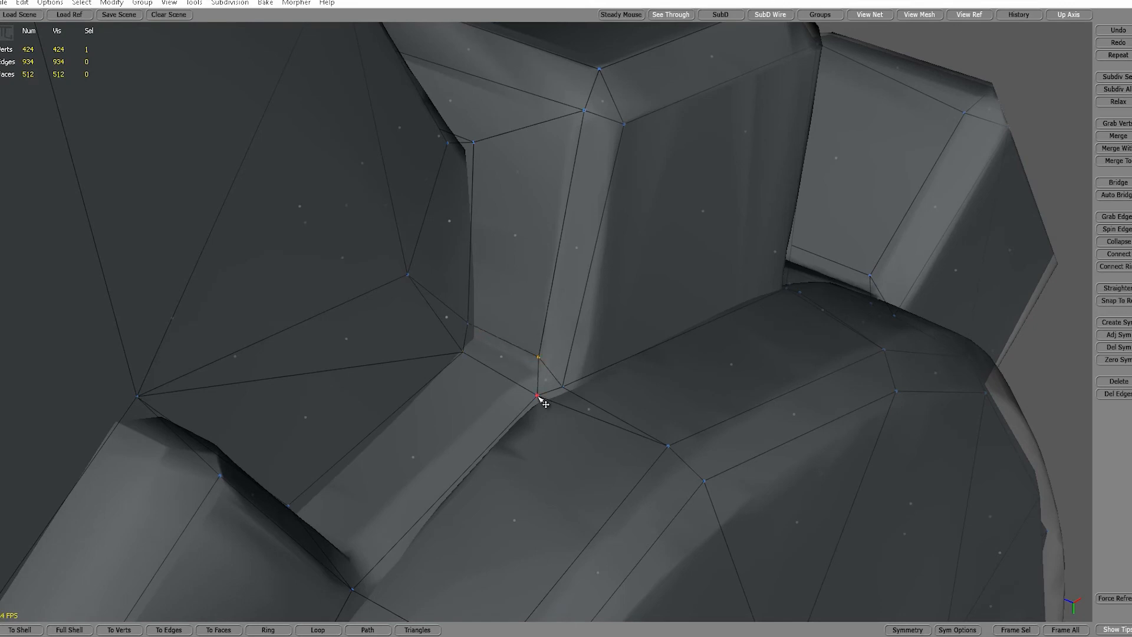
Reposition the recess corner and tooth bevel vertices between the two teeth adjoining the claw face.
left_click_drag(543, 264, 607, 326, "alt")
middle_click_drag(528, 141, 533, 175, "alt")
left_click_drag(534, 175, 362, 273, "alt")
scroll(467, 286, "down", 4)
scroll(407, 291, "up", 3)
scroll(389, 277, "up", 2)
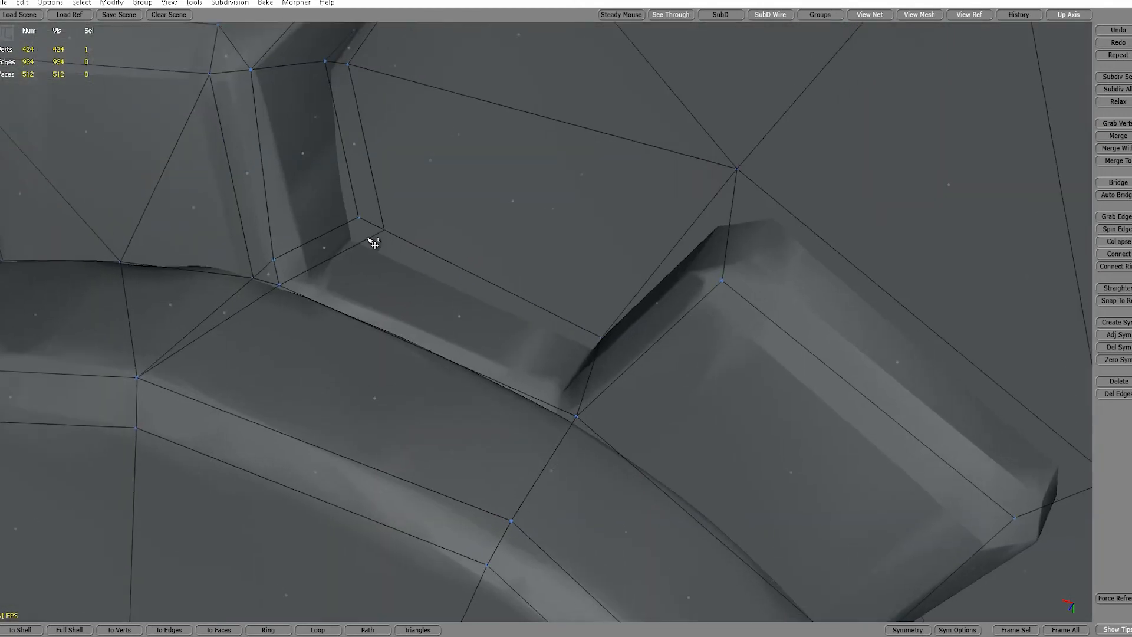
left_click_drag(377, 236, 376, 253)
left_click_drag(293, 296, 269, 275)
left_click_drag(212, 74, 216, 78)
Align the bevel vertices at the claw's upper outer bend with the high-poly reference.
scroll(431, 196, "down", 10)
left_click_drag(287, 189, 336, 297, "alt")
left_click_drag(266, 246, 337, 389, "alt")
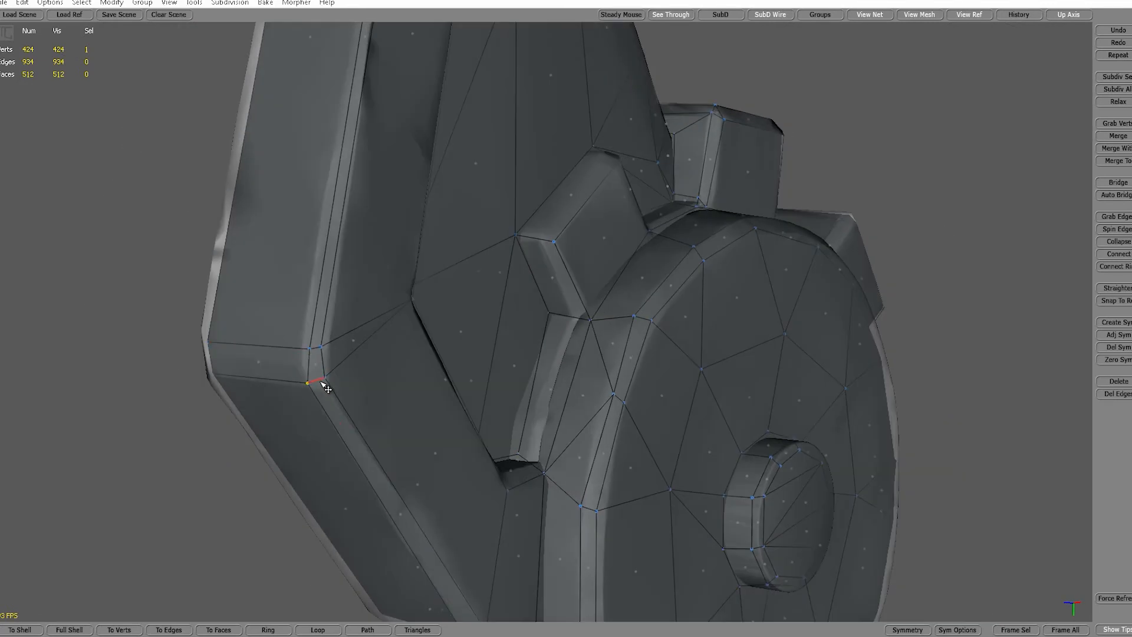
left_click_drag(309, 349, 306, 348)
middle_click_drag(319, 348, 320, 590, "alt")
left_click_drag(420, 348, 488, 353)
Examine the whole claw from several sides for remaining holes and mismatches with the reference.
right_click_drag(495, 350, 786, 326, "alt")
left_click_drag(786, 326, 873, 323, "alt")
left_click_drag(472, 327, 331, 350, "alt")
right_click_drag(354, 283, 406, 207, "alt")
left_click_drag(406, 206, 352, 435, "alt")
left_click_drag(553, 374, 491, 424, "alt")
mouse_move(481, 339)
left_mouse_down("alt")
mouse_move(420, 361)
mouse_move(457, 354)
mouse_move(410, 326)
mouse_move(118, 345)
mouse_move(451, 352)
mouse_move(361, 369)
mouse_move(488, 347)
left_mouse_up("alt")
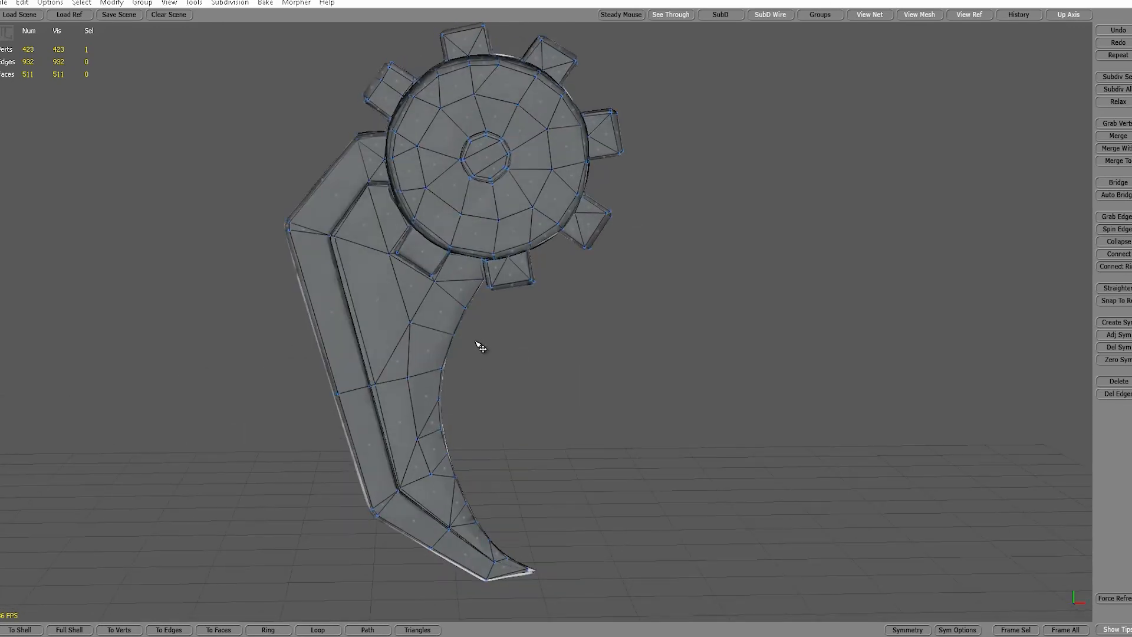
Inspect the gear teeth up close, selecting a tooth's corner edge to check its bevel against the reference.
middle_click_drag(401, 329, 487, 369, "alt")
right_click_drag(401, 325, 493, 323, "alt")
left_click_drag(494, 324, 509, 265, "alt")
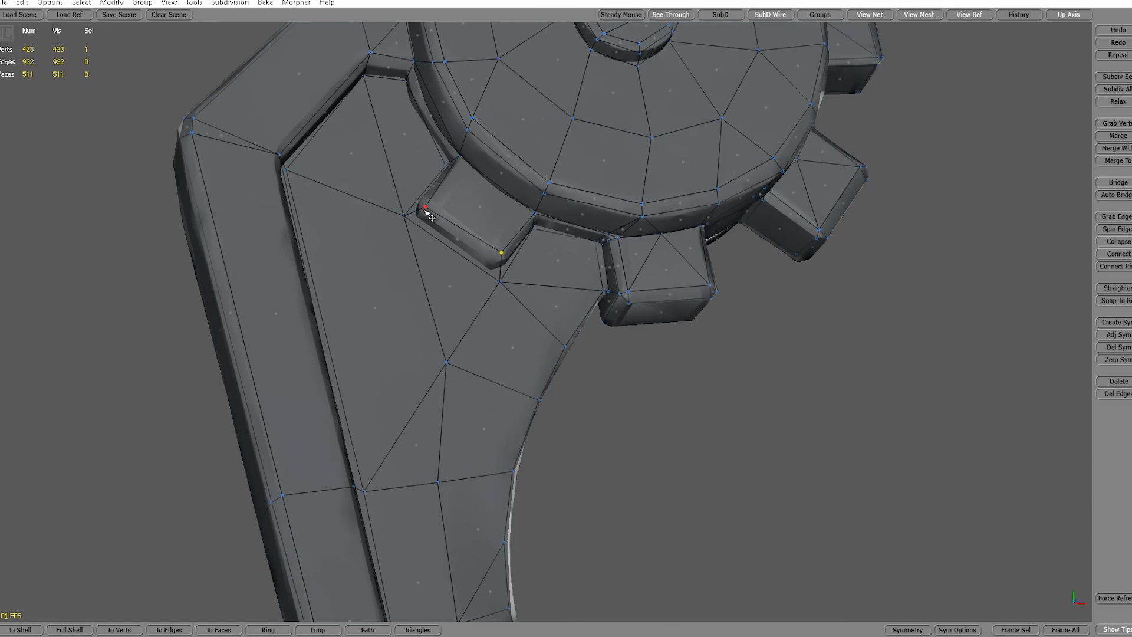
left_click_drag(431, 217, 697, 337, "alt")
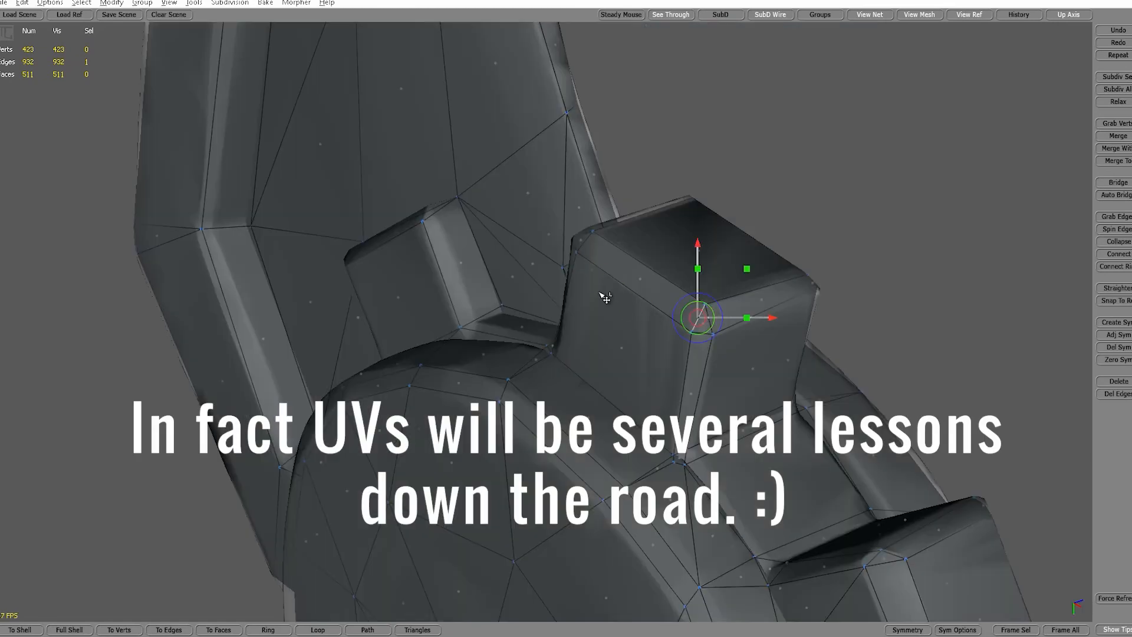
right_click_drag(617, 304, 480, 318, "alt")
left_click_drag(481, 318, 590, 330, "alt")
right_click_drag(589, 330, 523, 343, "alt")
left_click_drag(523, 344, 552, 361, "alt")
left_click_drag(677, 348, 513, 307, "alt")
right_click_drag(489, 309, 529, 309, "alt")
left_click_drag(529, 309, 516, 289, "alt")
Reposition the vertices at the claw's pointed tip so they cover the high-poly reference.
middle_click_drag(561, 361, 550, 206, "alt")
right_click_drag(551, 207, 617, 407, "alt")
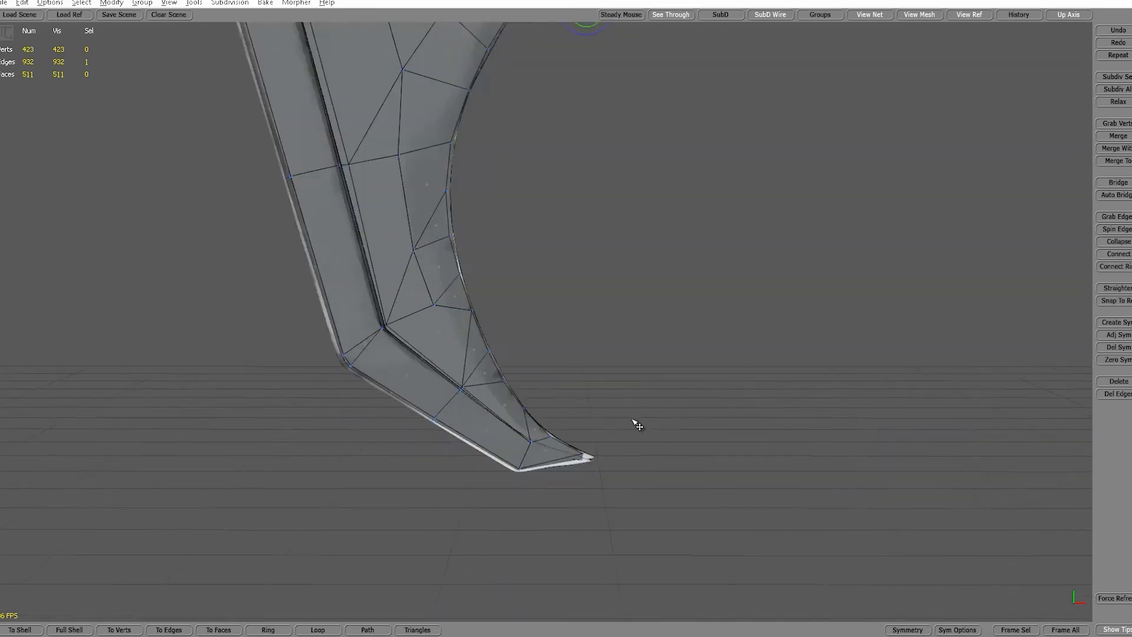
left_click_drag(622, 411, 553, 371, "alt")
left_click_drag(659, 359, 549, 340, "alt")
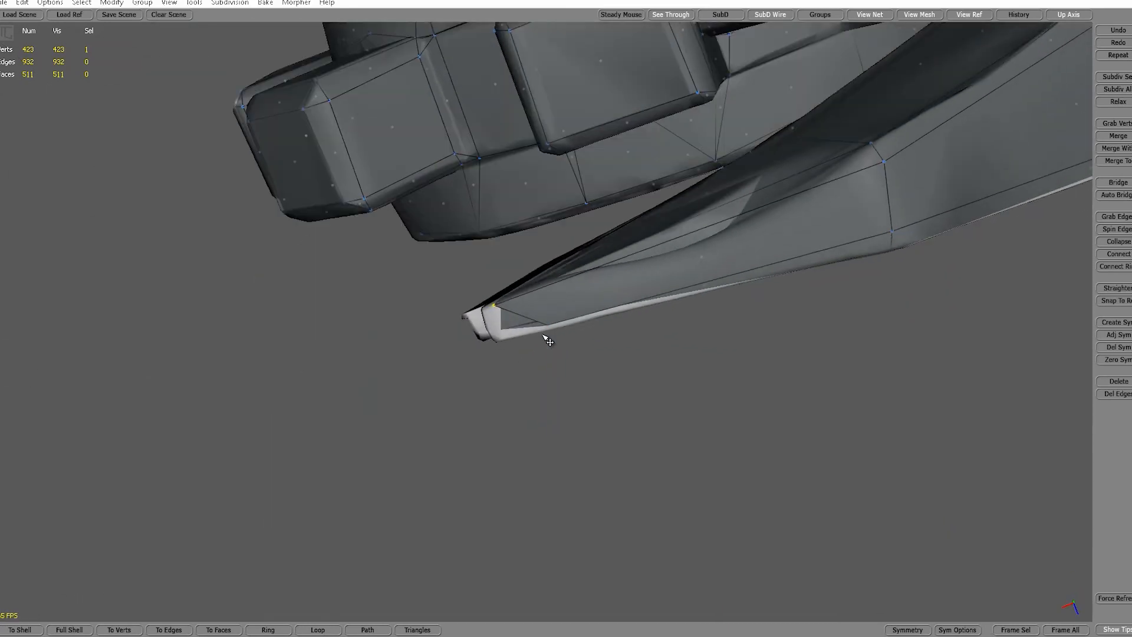
left_click_drag(494, 267, 577, 366, "alt")
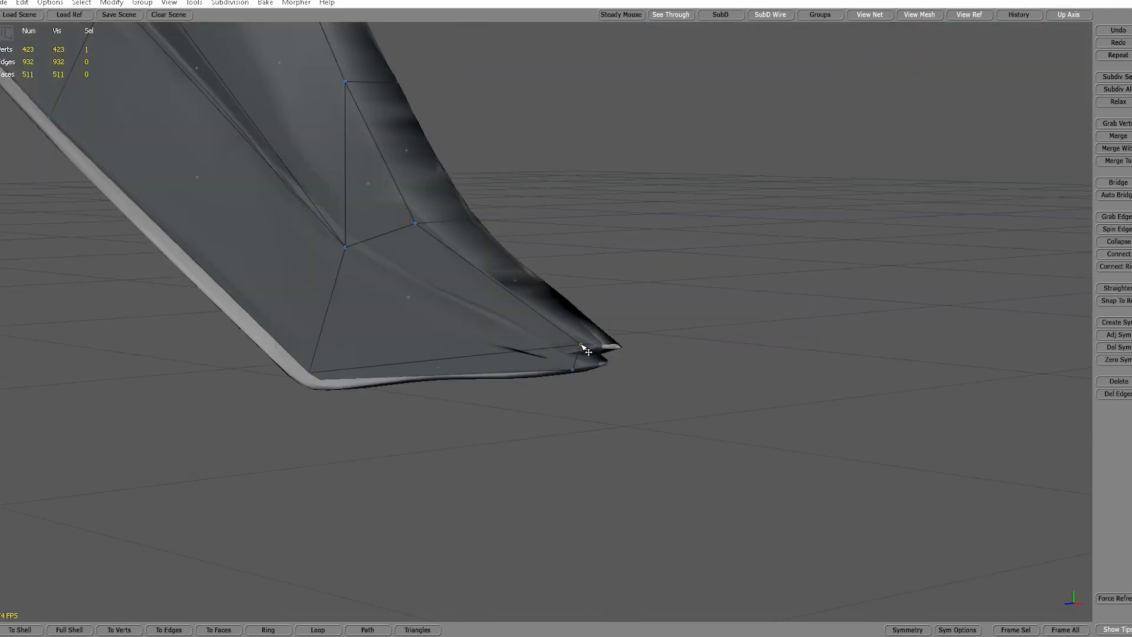
left_click_drag(649, 380, 385, 335, "alt")
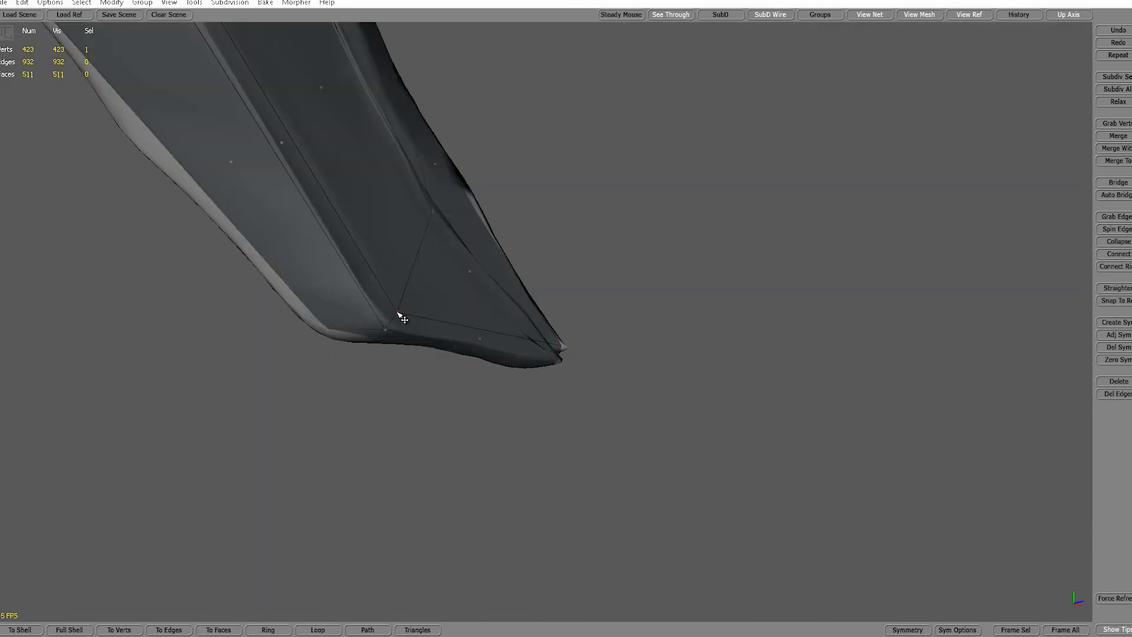
Adjust the bevel vertices along the claw's lower outer edge to fit the high-poly reference.
middle_click_drag(431, 216, 439, 286, "alt")
right_click_drag(439, 286, 449, 296, "alt")
left_click_drag(449, 296, 483, 293, "alt")
right_click_drag(483, 293, 524, 313, "alt")
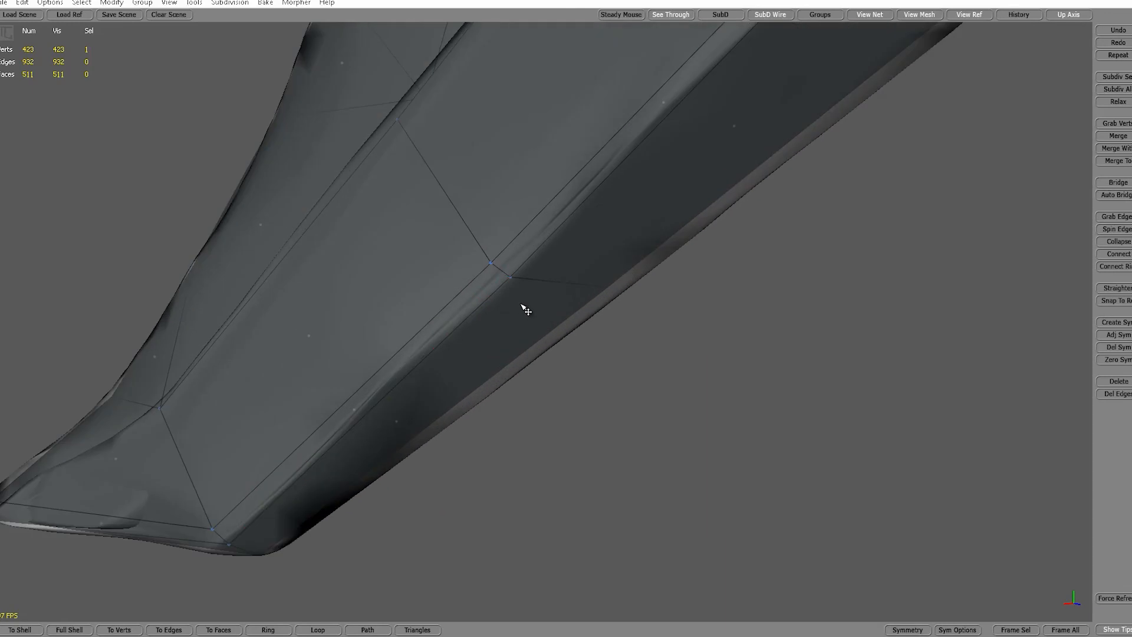
right_click_drag(611, 297, 524, 270, "alt")
middle_click_drag(613, 242, 560, 290, "alt")
right_click_drag(572, 258, 634, 263, "alt")
left_click_drag(618, 181, 596, 244, "alt")
left_click_drag(581, 200, 567, 190)
Align the bevel vertices at the claw's lower bend with the reference and review the complete claw.
left_click_drag(788, 189, 564, 197, "alt")
middle_click_drag(564, 197, 690, 202, "alt")
right_click_drag(622, 195, 599, 188, "alt")
left_click_drag(606, 192, 487, 263, "alt")
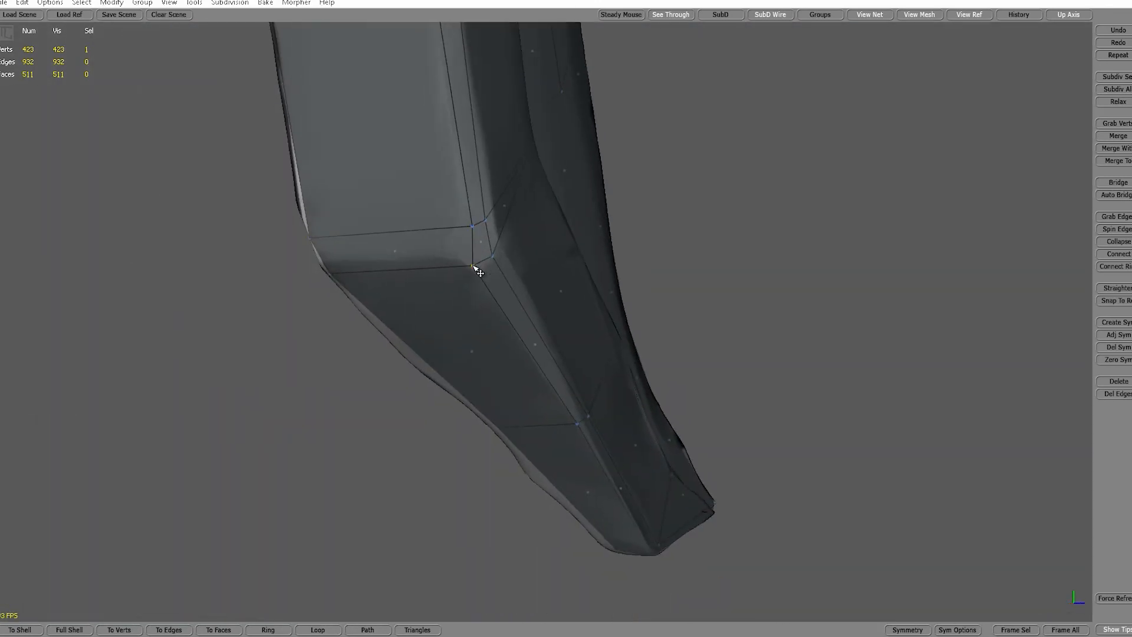
right_click_drag(458, 235, 469, 206, "alt")
middle_click_drag(469, 205, 501, 355, "alt")
right_click_drag(501, 355, 481, 310, "alt")
left_click_drag(484, 317, 784, 295, "alt")
right_click_drag(784, 295, 564, 307, "alt")
left_click_drag(838, 285, 610, 294, "alt")
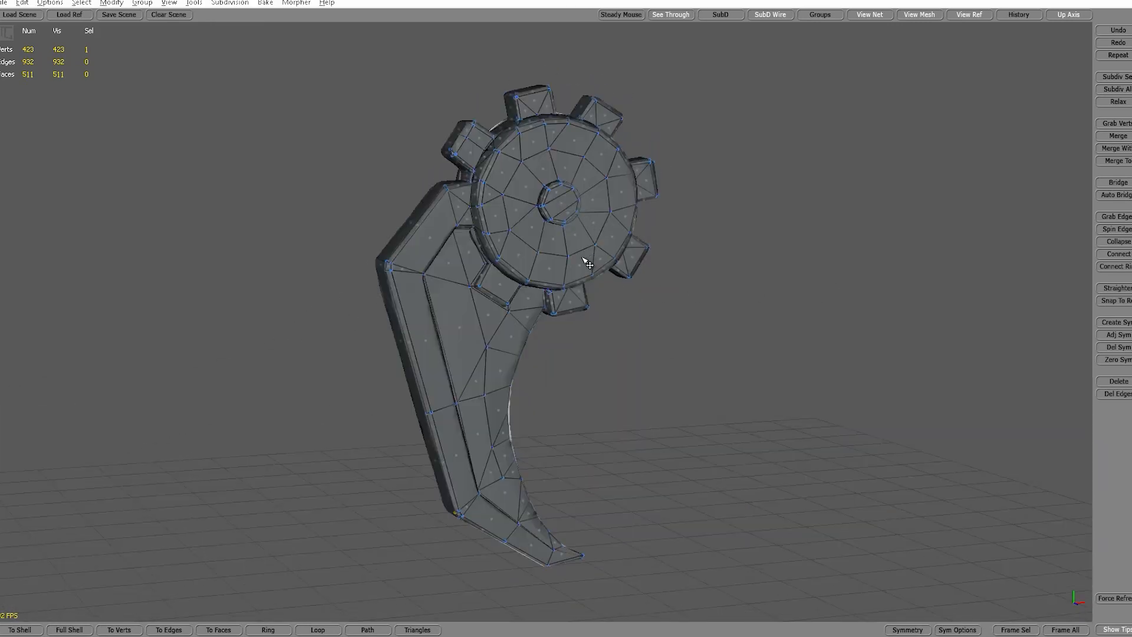